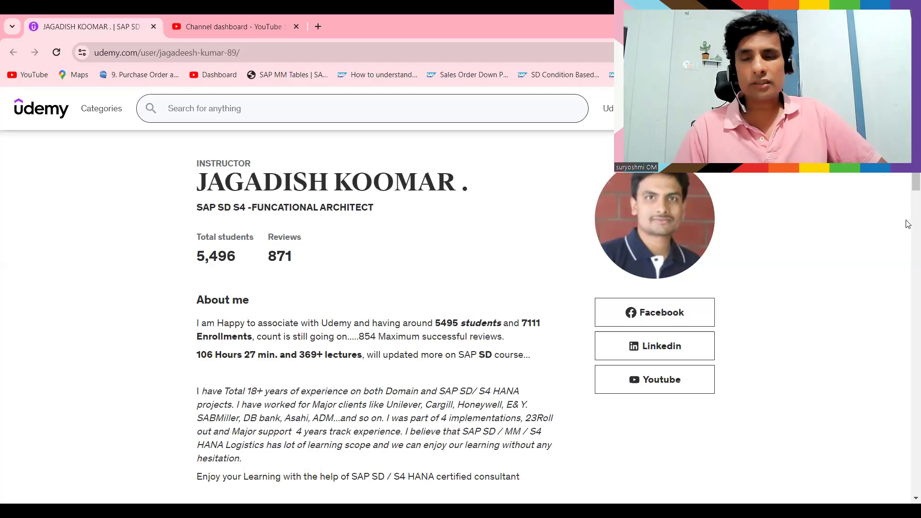
Step: Look through the instructor's course list on Udemy and bring up the YouTube channel dashboard
scroll(908, 224, down, 7)
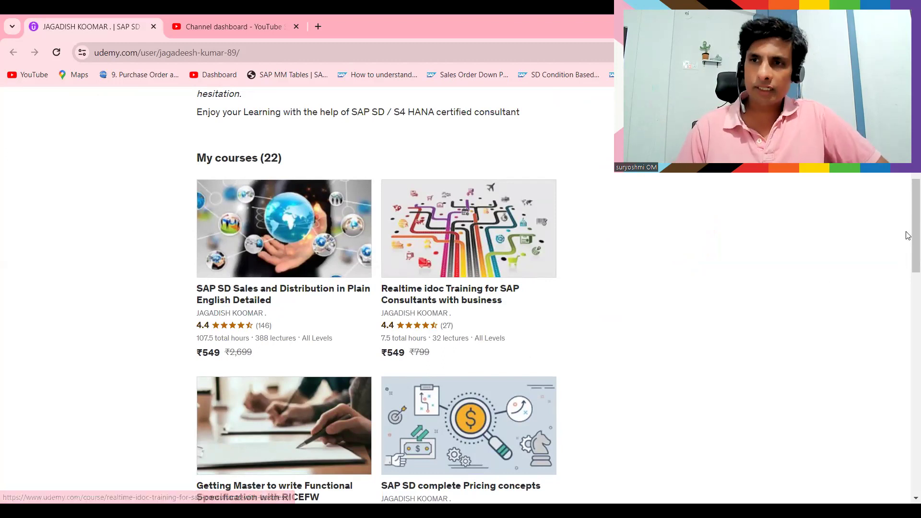
scroll(908, 258, down, 1)
scroll(783, 267, down, 2)
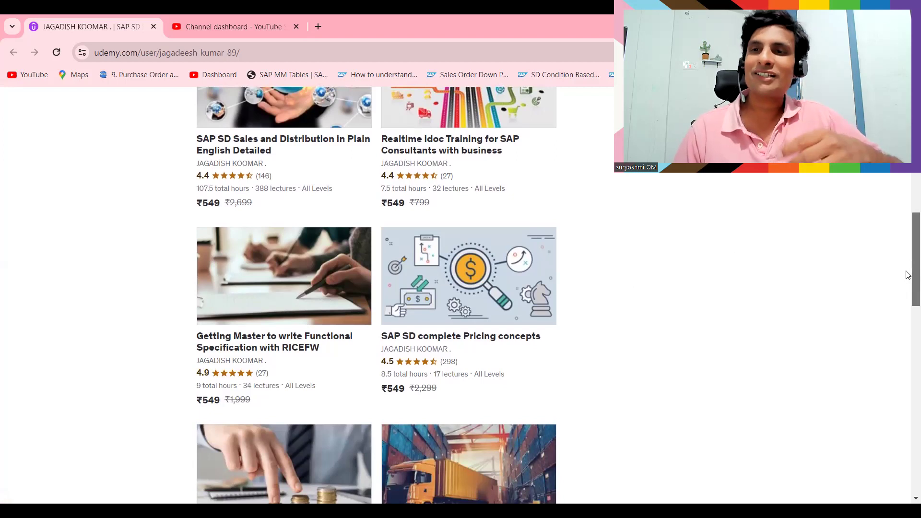
scroll(906, 273, down, 1)
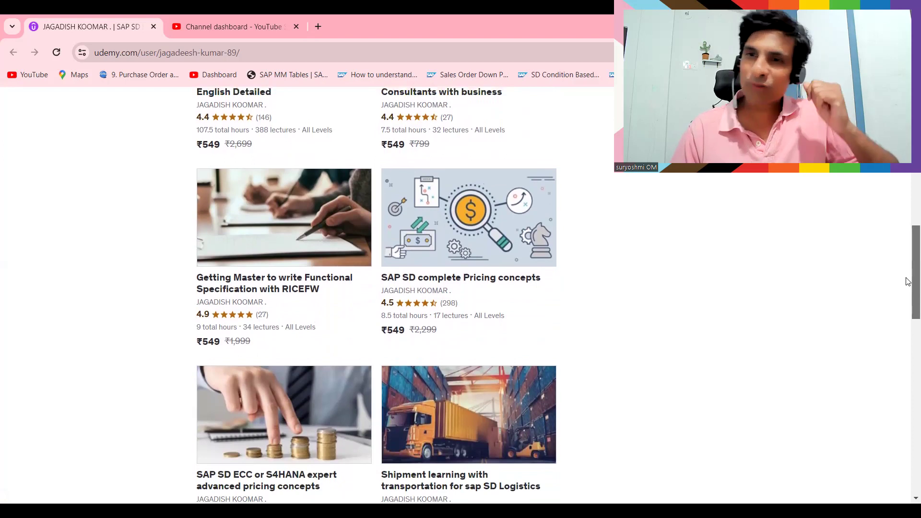
scroll(908, 293, down, 1)
scroll(908, 295, down, 2)
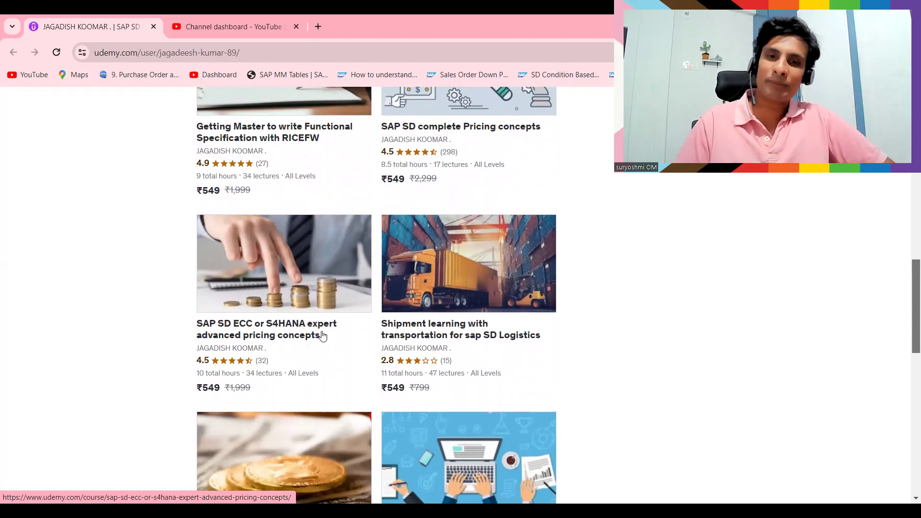
drag(908, 286, 908, 230)
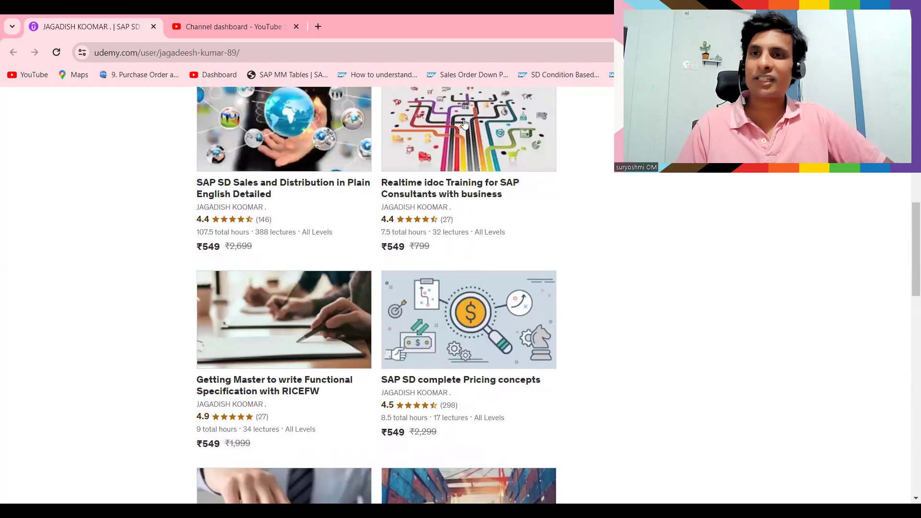
click(263, 18)
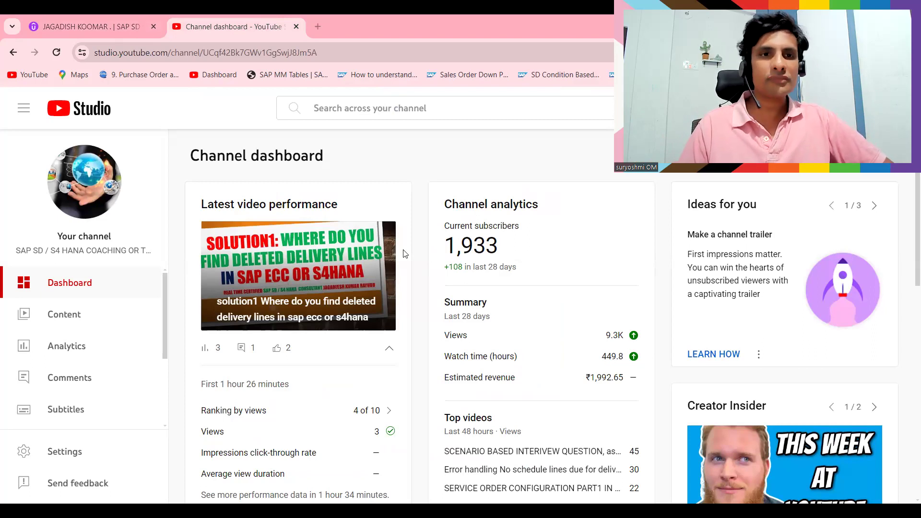
Step: Switch to SAP and display the prefilled sales order with its full item overview
key(alt+Tab)
click(328, 208)
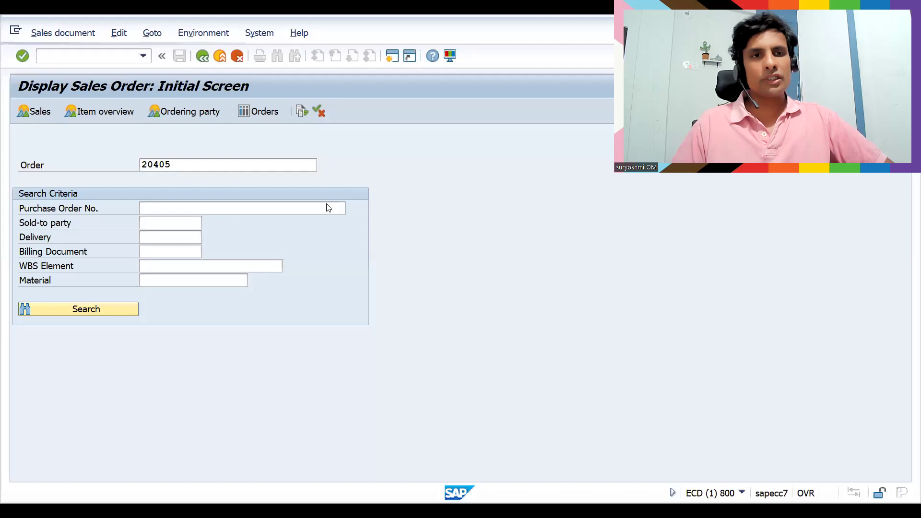
key(Return)
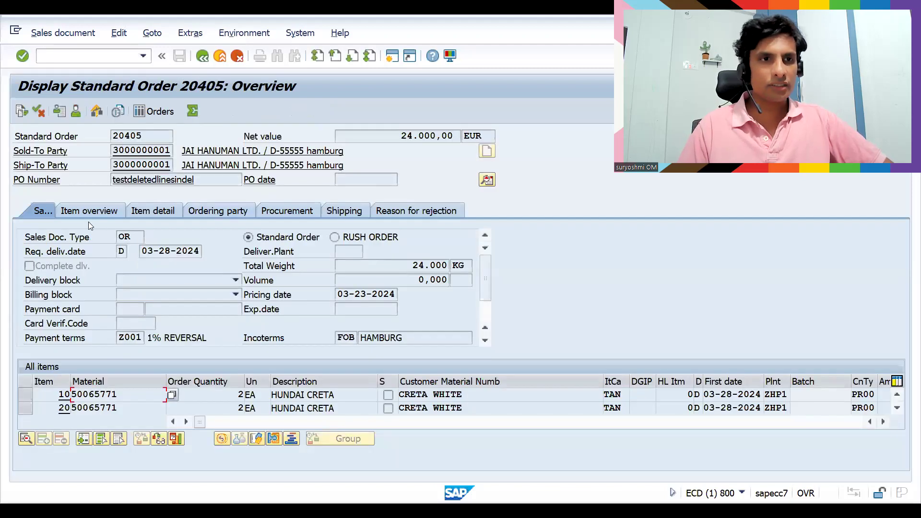
click(89, 213)
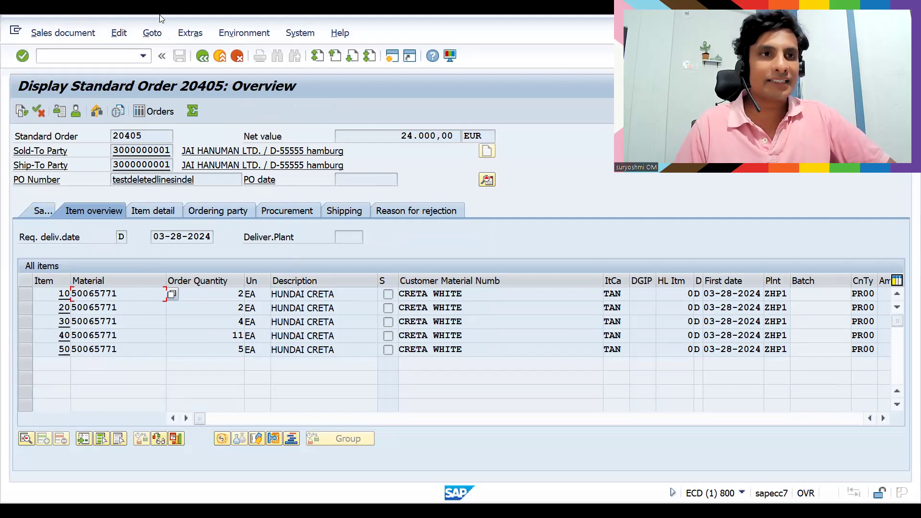
Step: Display the document flow for item 10 of the sales order
click(75, 33)
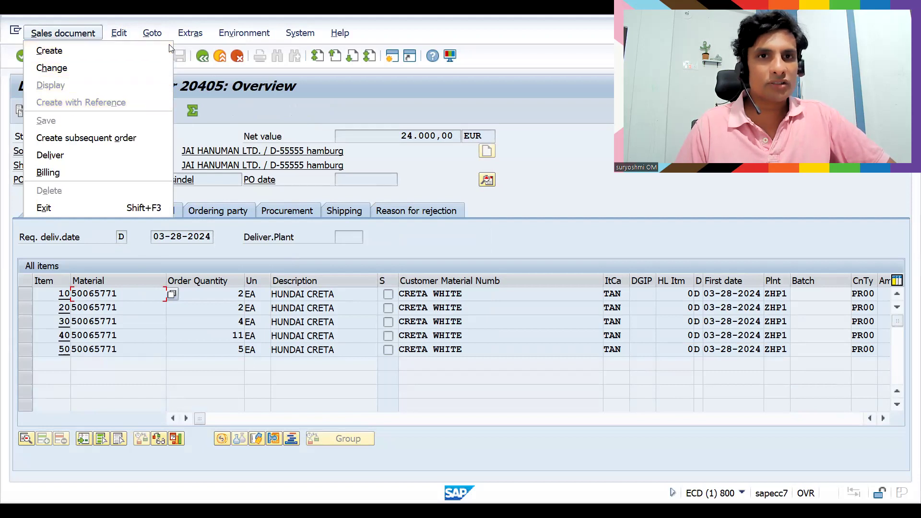
key(Left)
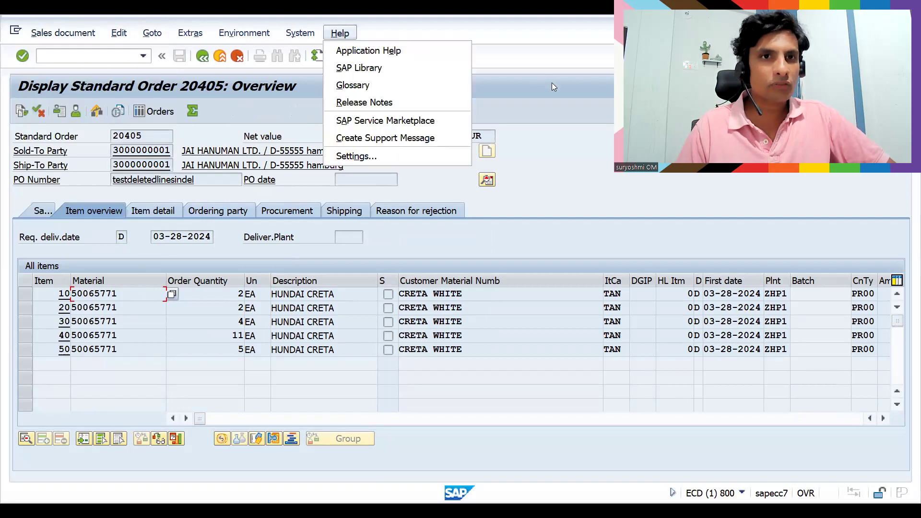
click(551, 83)
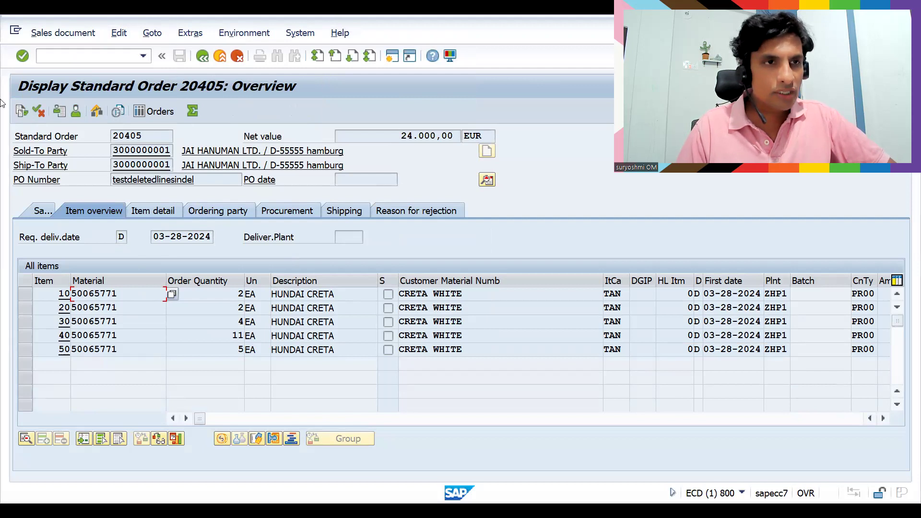
click(22, 111)
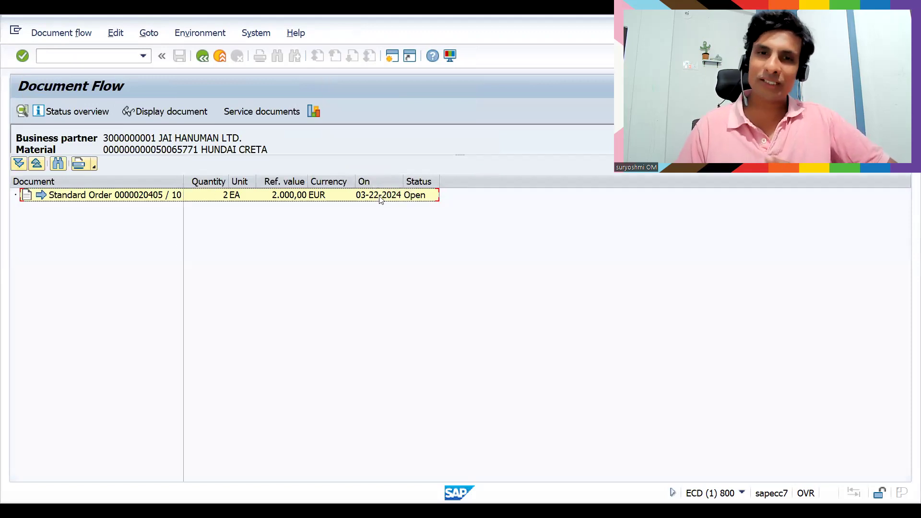
Step: Run transaction VL01N and start an outbound delivery with reference to the displayed sales order
click(104, 56)
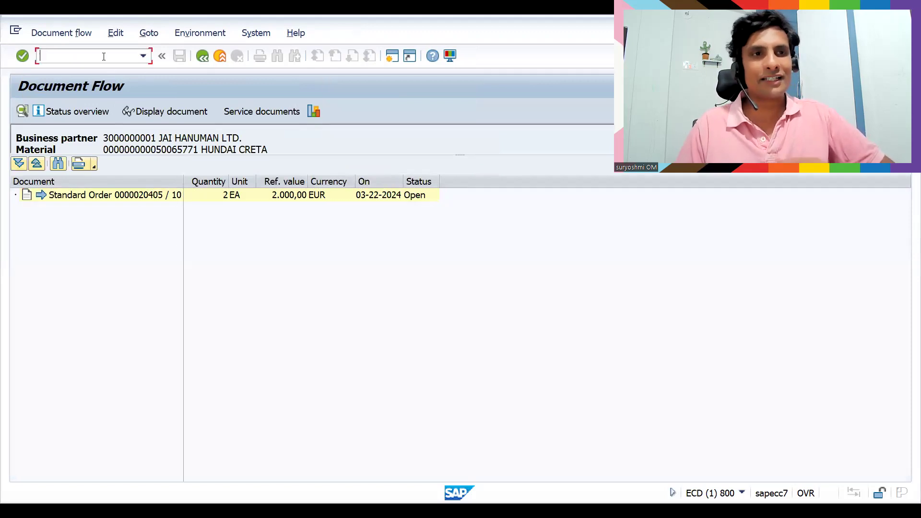
text(/NV;)
key(BackSpace)
text(L)
key(BackSpace)
text(L01N)
key(Return)
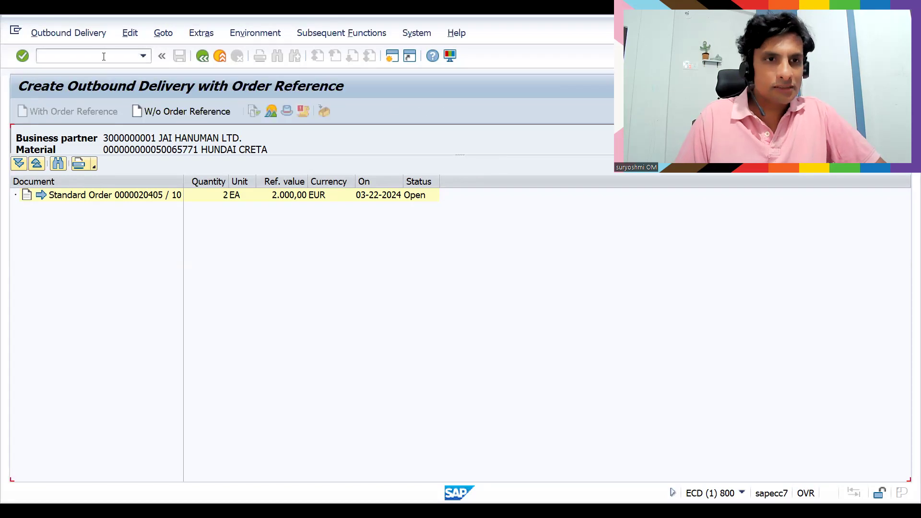
key(Return)
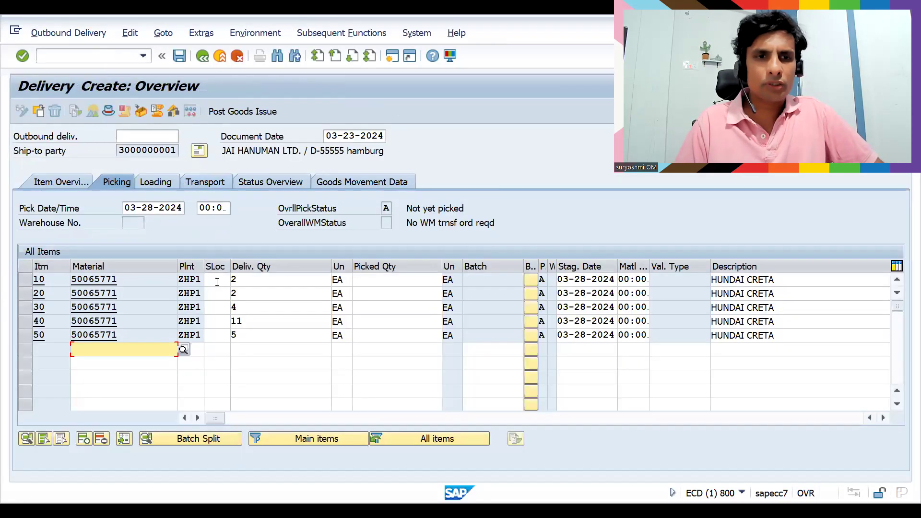
Step: Set the storage location to 0001 for delivery items 10 through 50
click(216, 281)
key(space)
key(Down)
key(Return)
key(Down)
key(space)
key(Down)
key(Return)
key(Down)
key(space)
key(Down)
key(Return)
key(Down)
key(space)
key(Down)
key(Return)
key(Down)
key(space)
key(Down)
key(Return)
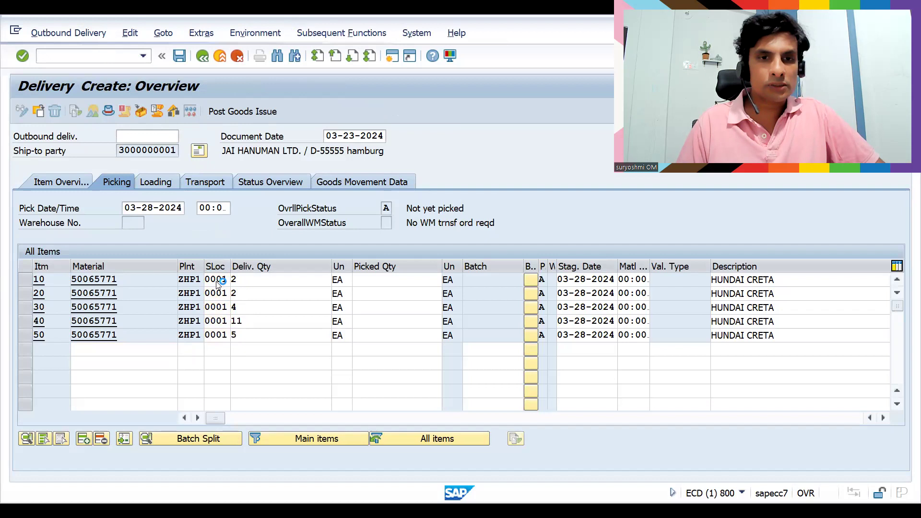
Step: Enter picked quantities of 2, 2, 4, 11 and 5 for items 10 to 50 and save the delivery
click(374, 279)
text(2)
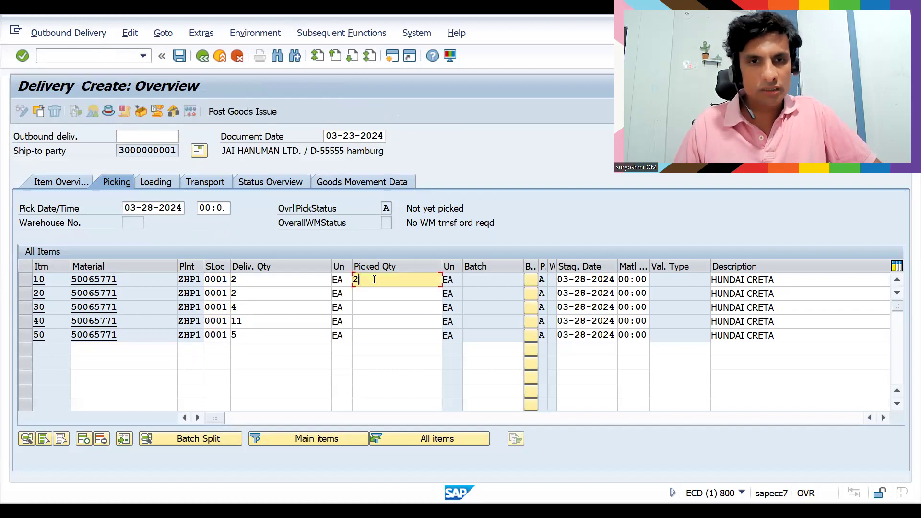
key(Down)
text(2)
key(Down)
text(4)
key(Down)
text(11)
key(Down)
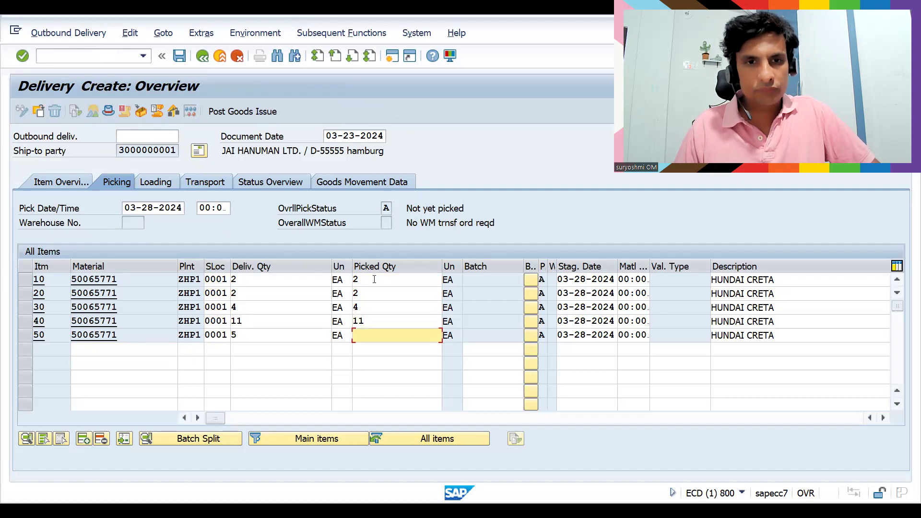
text(5)
key(Return)
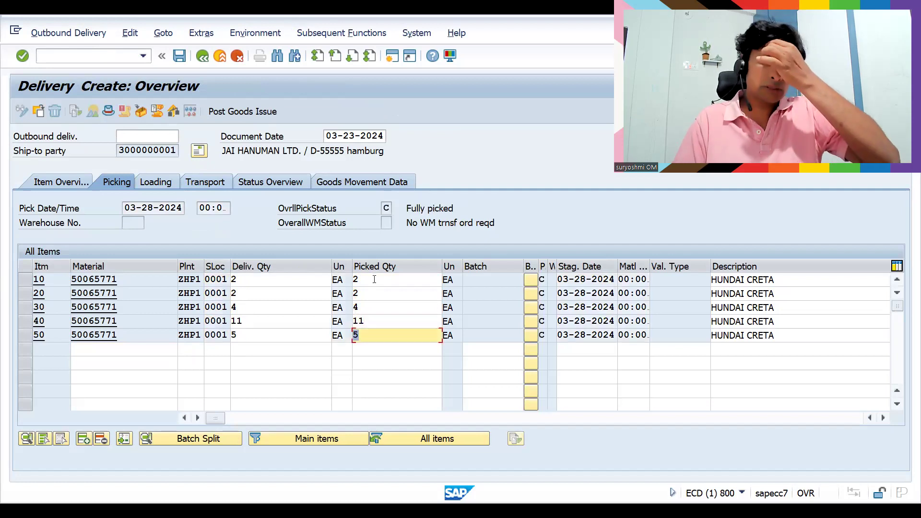
click(180, 55)
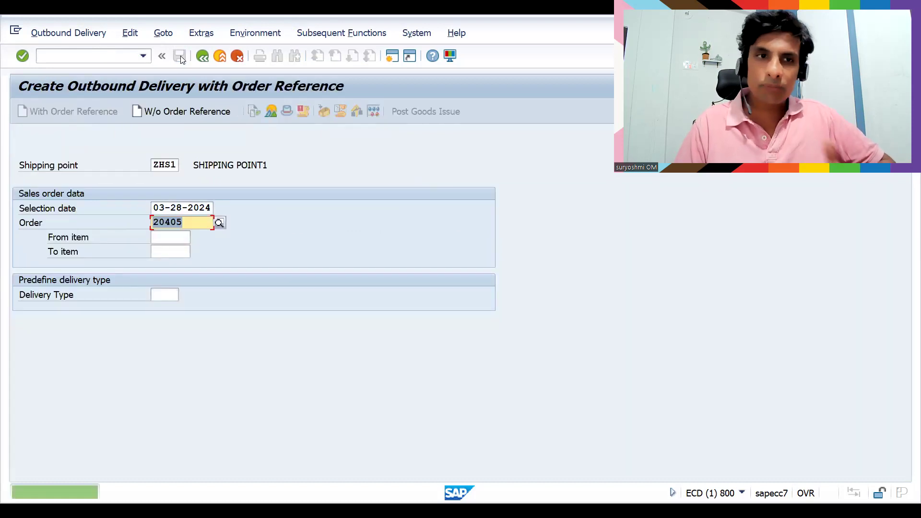
Step: Run transaction VL02N and open the newly saved outbound delivery for changes
click(114, 56)
text(/NVL02N)
key(Return)
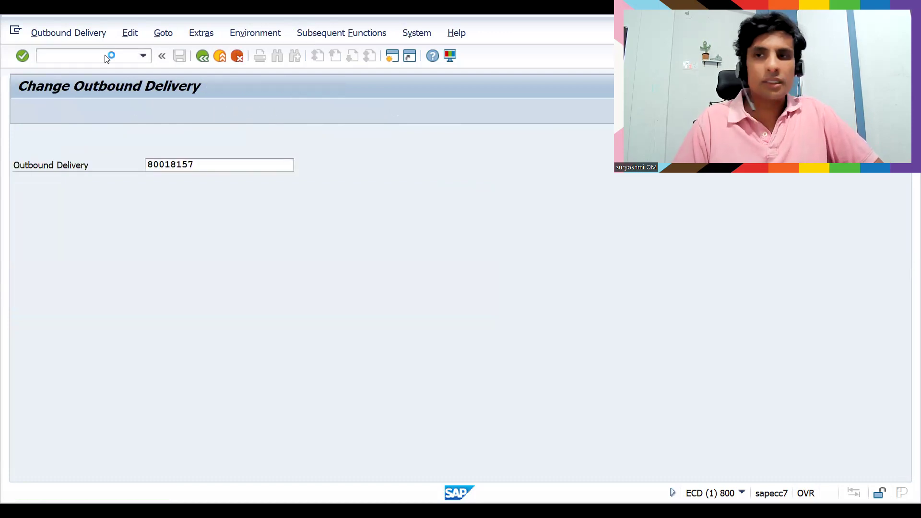
key(Return)
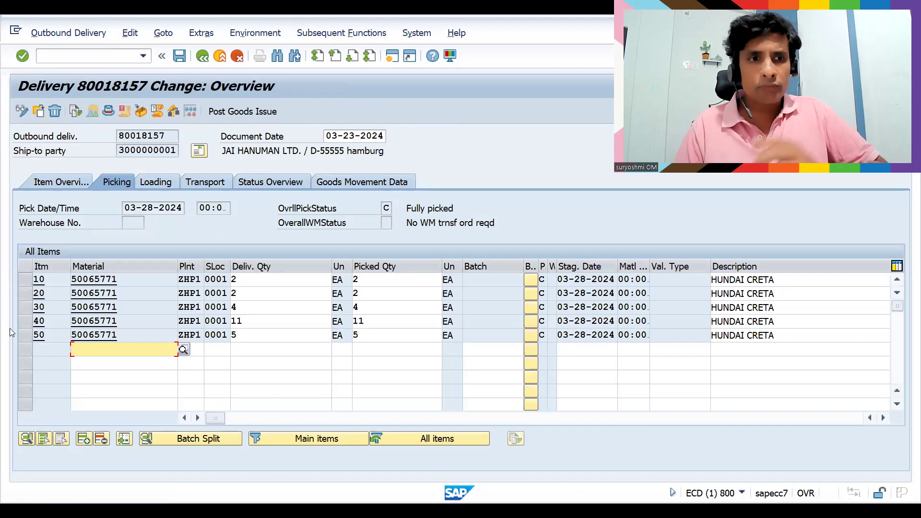
Step: Delete item 50 from the outbound delivery, keeping the delivery document itself
click(24, 304)
click(23, 304)
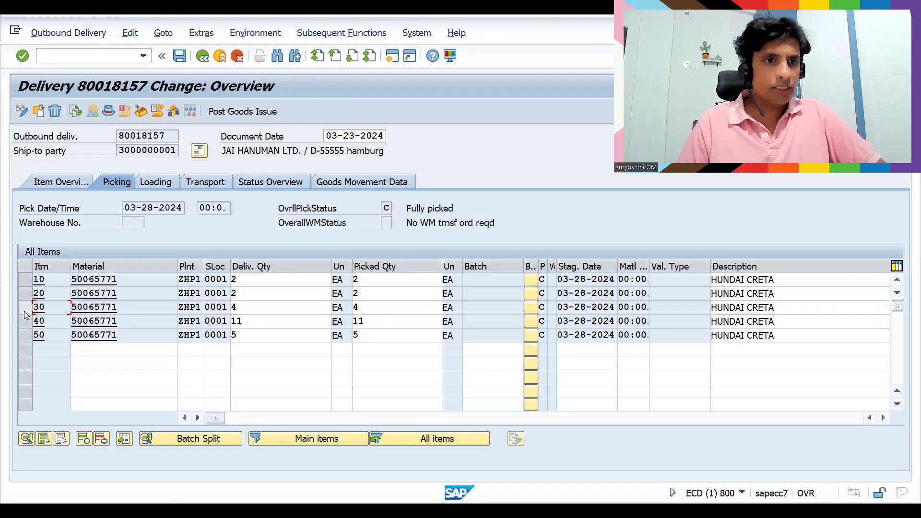
click(25, 335)
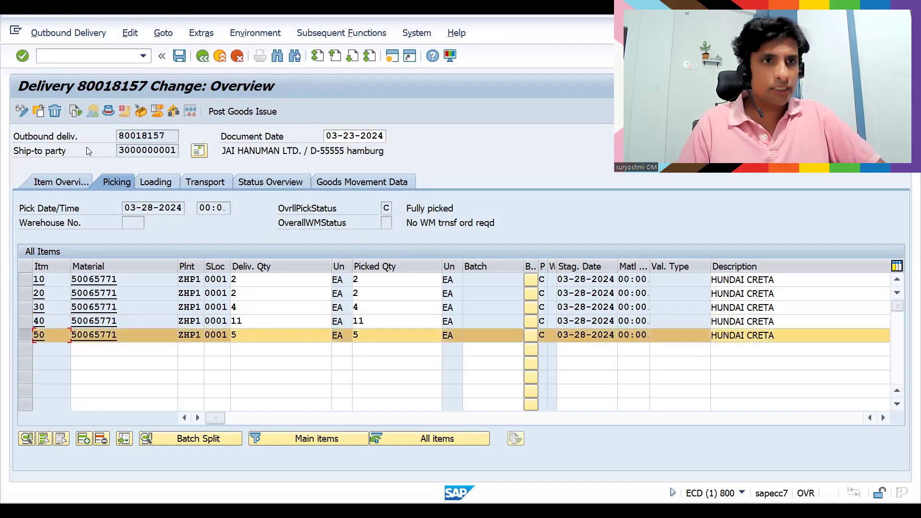
click(55, 111)
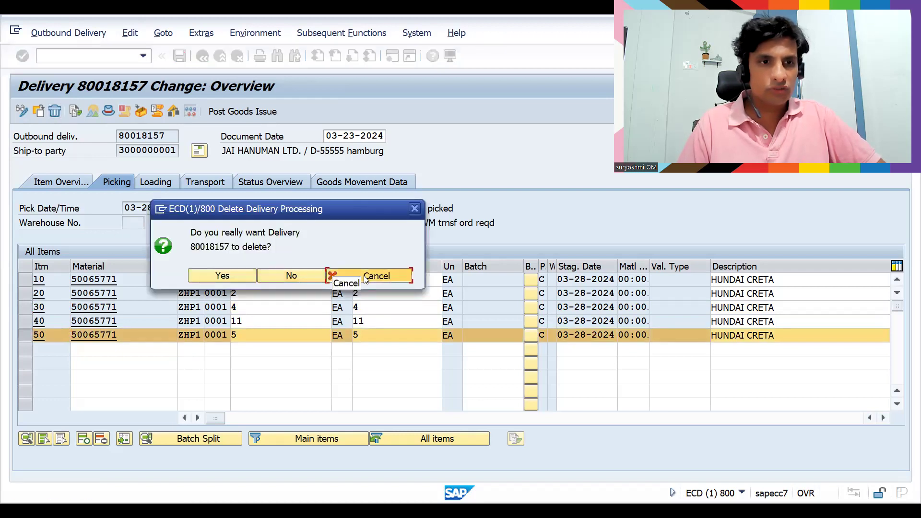
key(Escape)
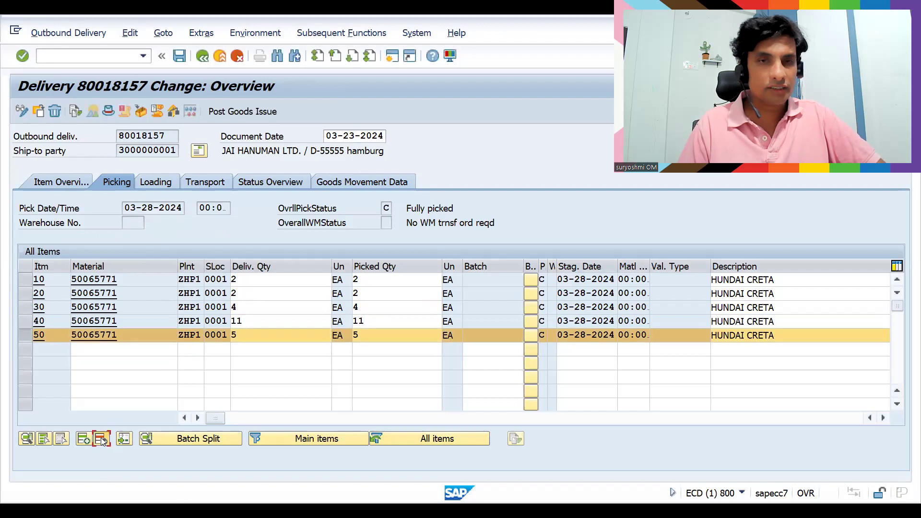
click(102, 440)
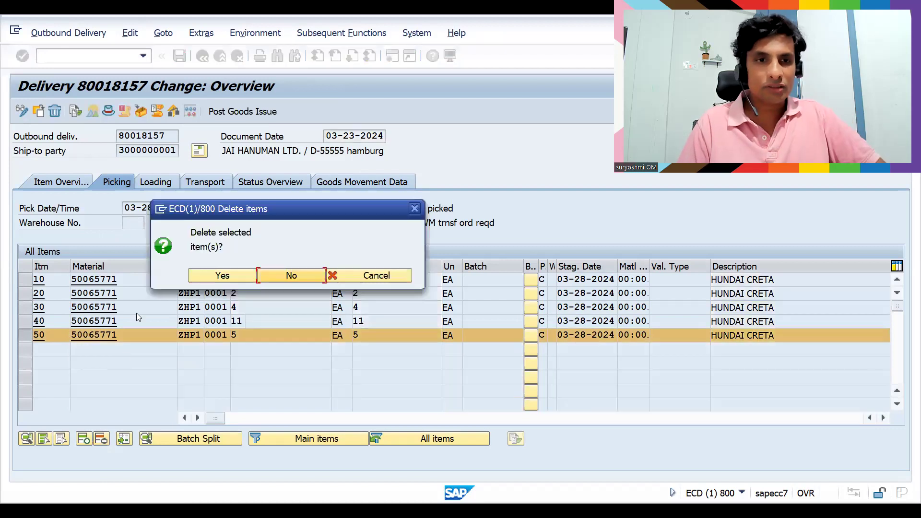
click(210, 276)
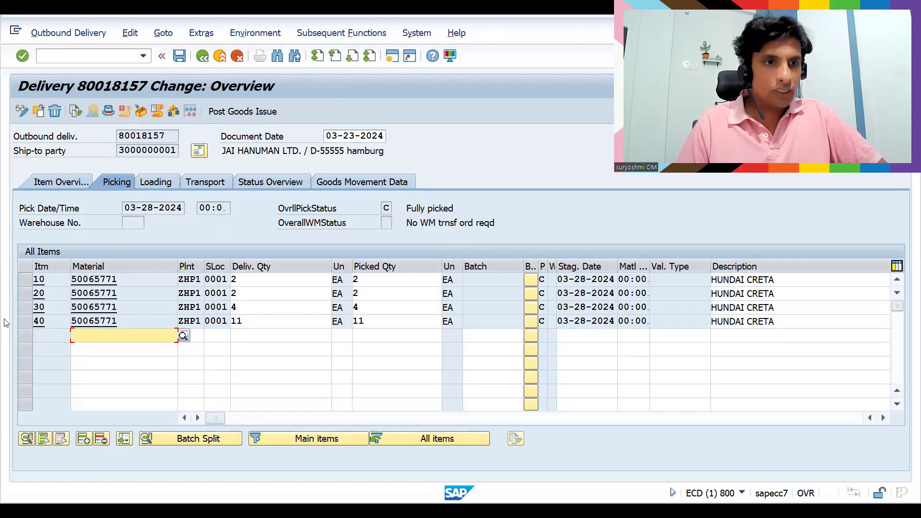
Step: Delete item 10 from the outbound delivery
click(28, 279)
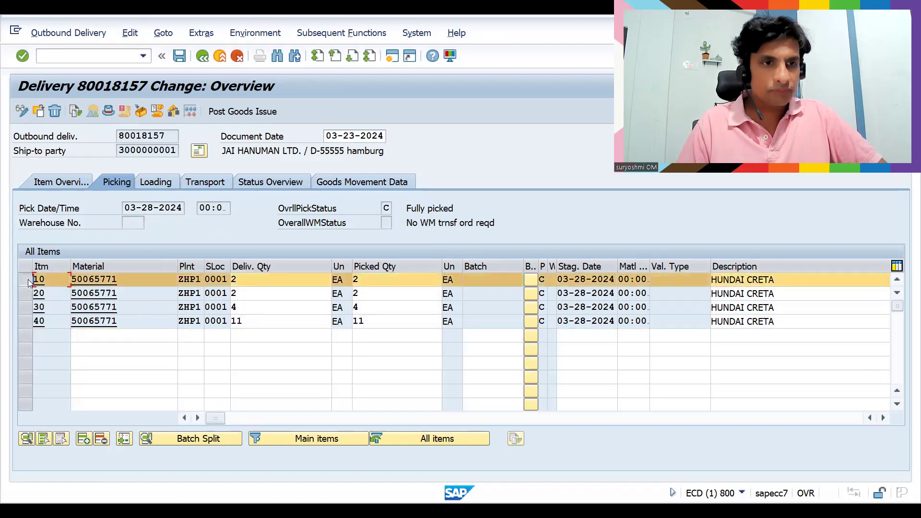
click(100, 439)
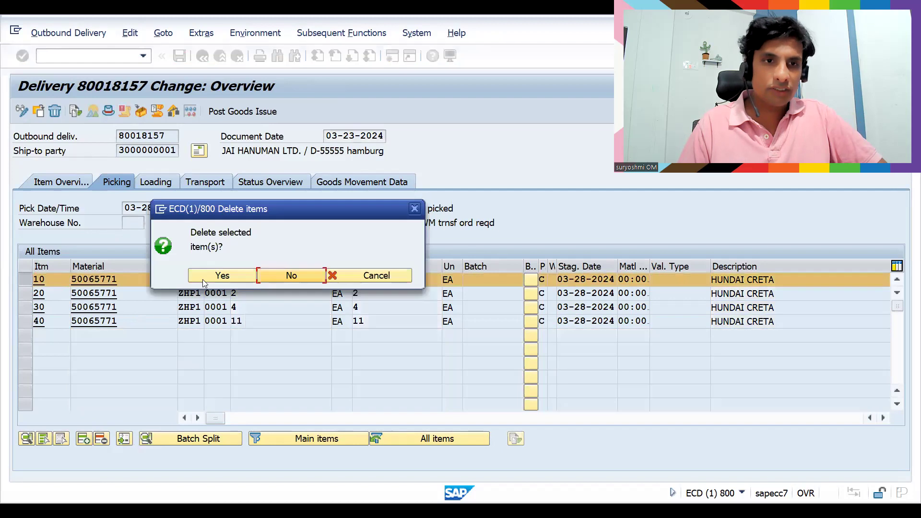
click(207, 277)
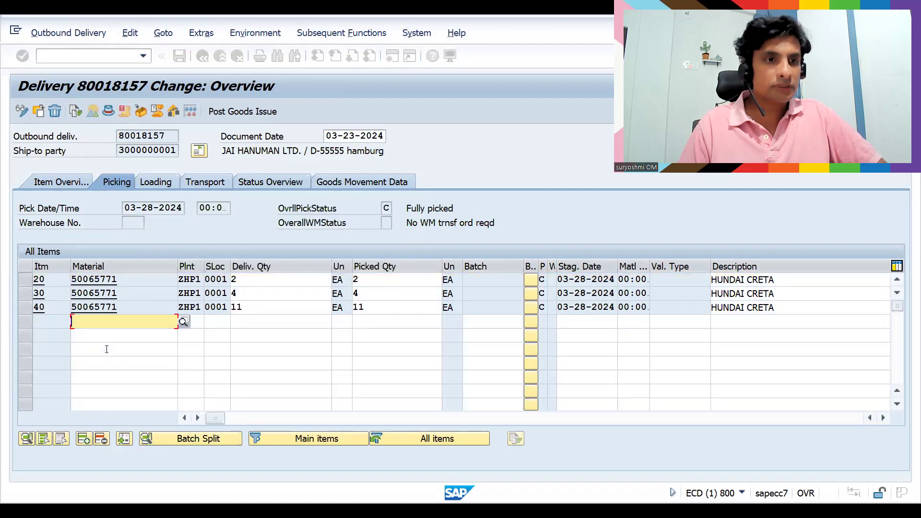
click(41, 326)
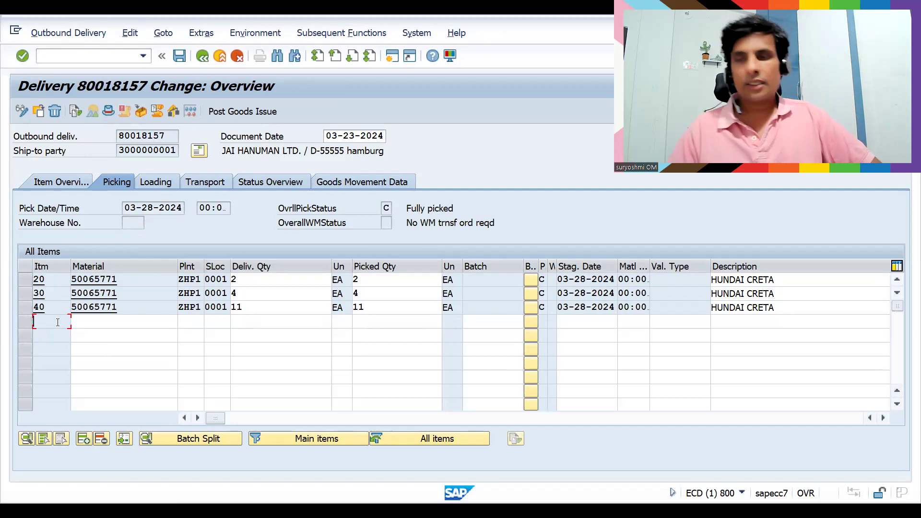
click(88, 322)
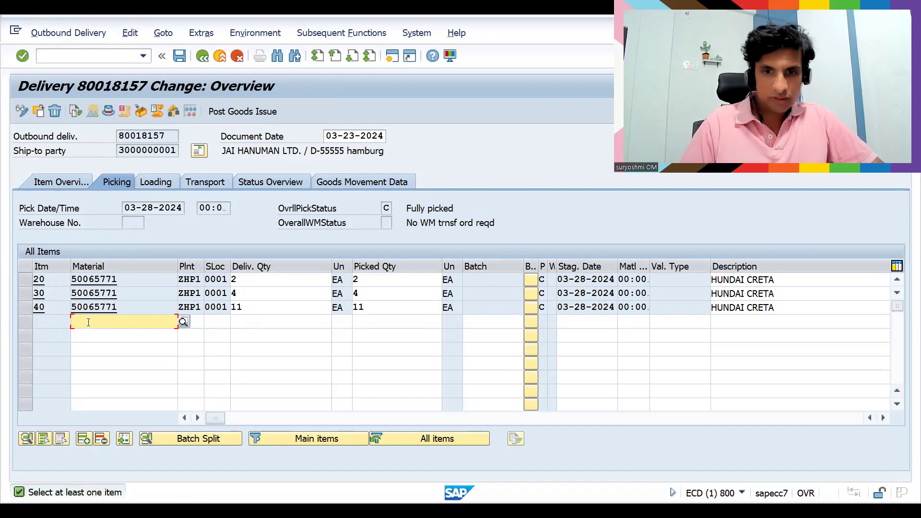
drag(141, 306, 57, 308)
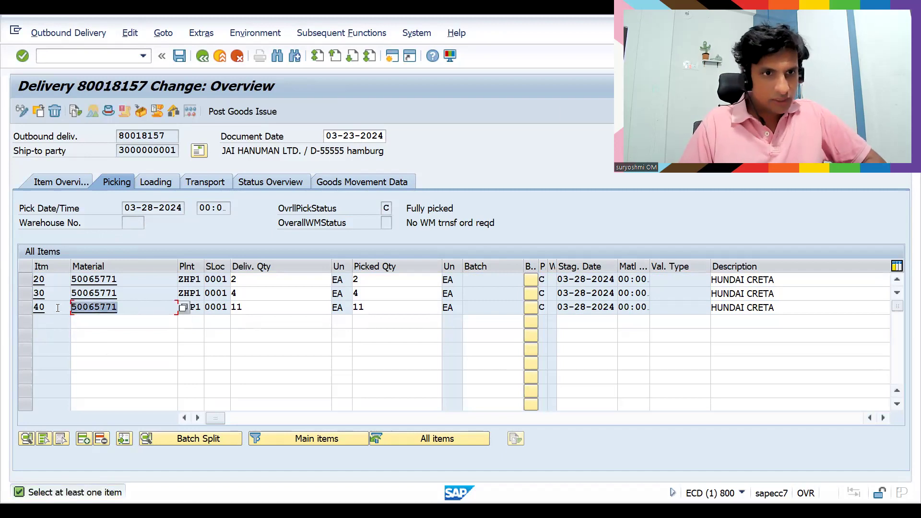
Step: Add a delivery line for material 50065771 with a delivery quantity of 3
key(ctrl+c)
click(95, 323)
key(ctrl+v)
key(Tab)
key(Tab)
key(Tab)
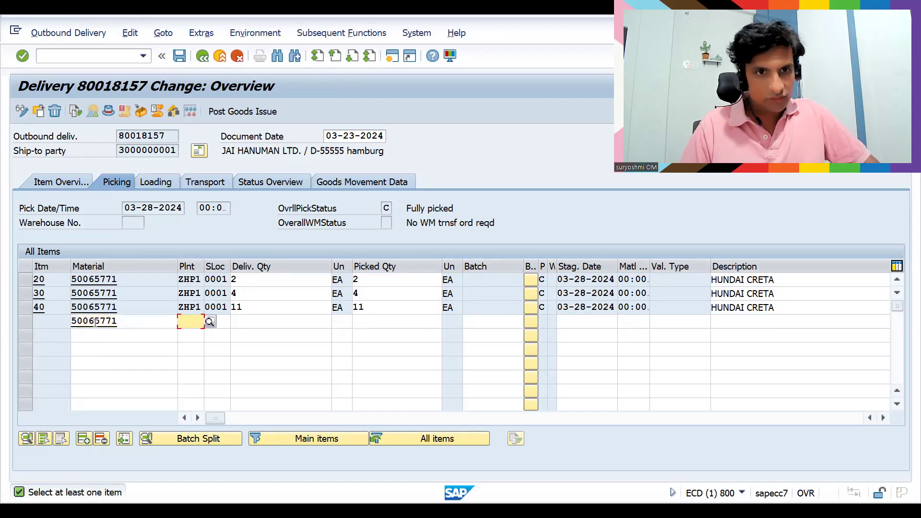
text(3)
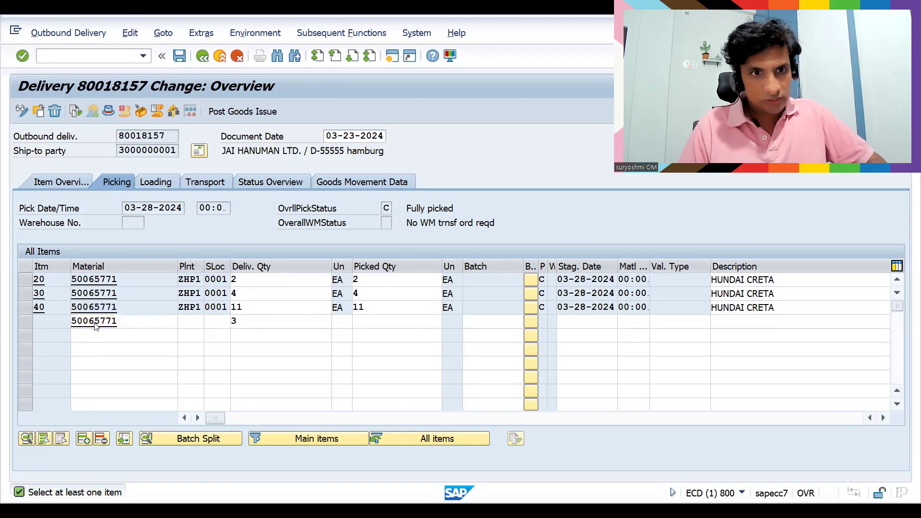
key(Return)
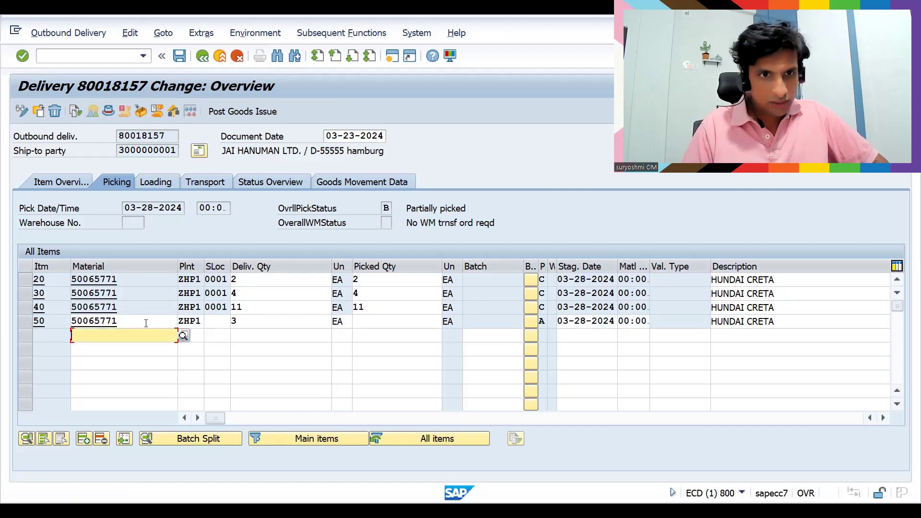
Step: Assign storage location 0001 and picked quantity 2 to the new item 50 and try to save the delivery
click(209, 320)
text(0001)
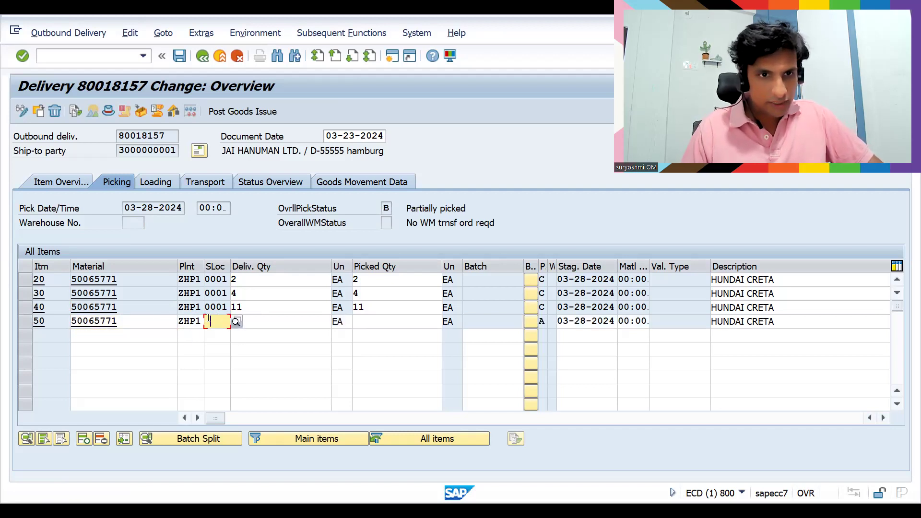
key(Tab)
key(Tab)
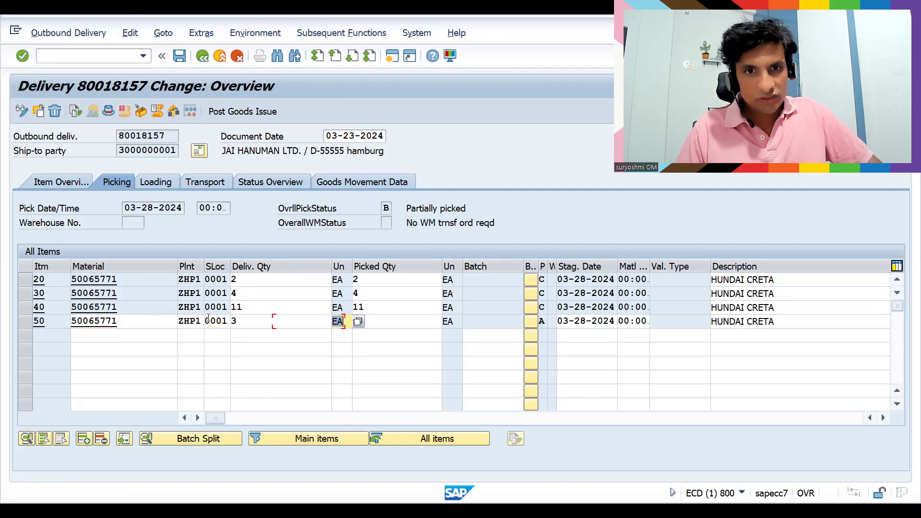
text(2)
key(Return)
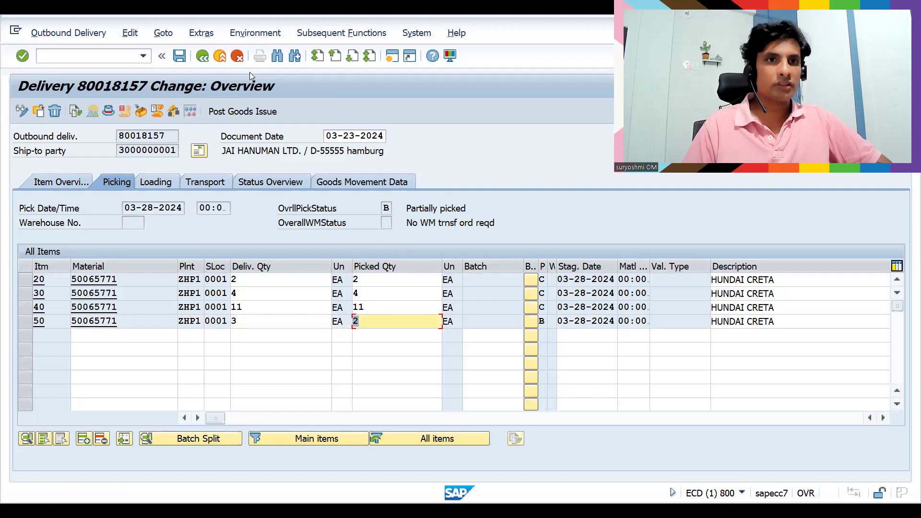
click(181, 56)
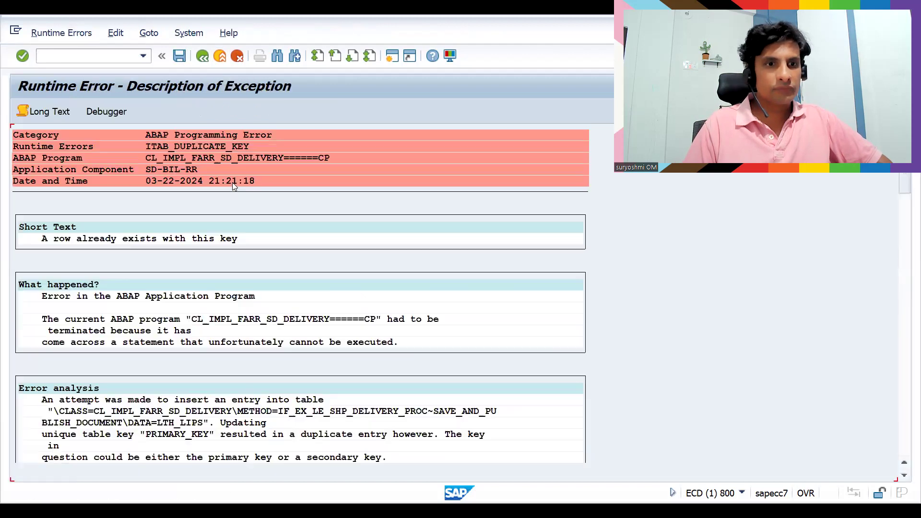
Step: Run transaction VL02N again and reopen the same outbound delivery for changes
click(91, 61)
text(/NVL02N)
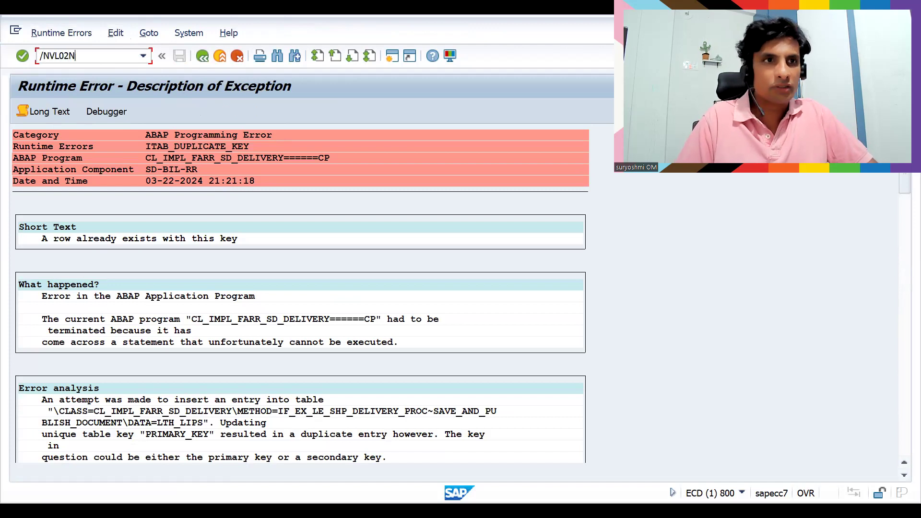
key(Return)
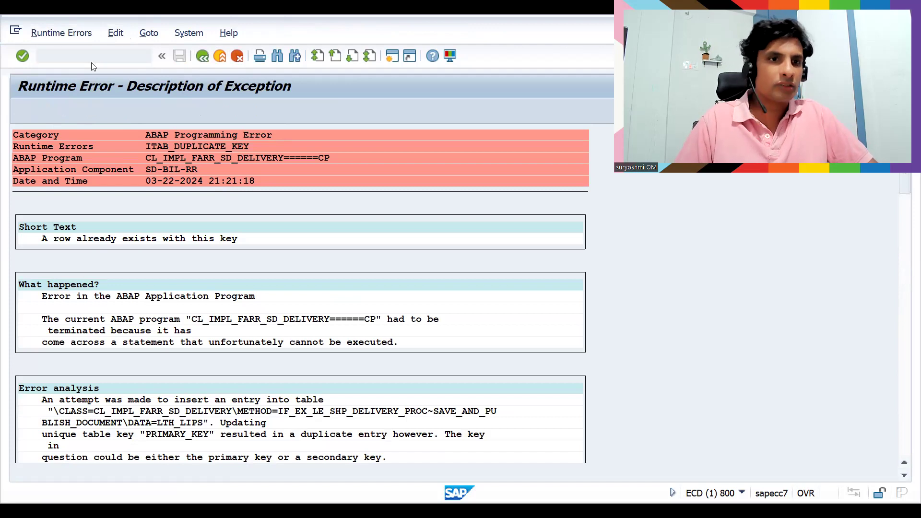
key(Return)
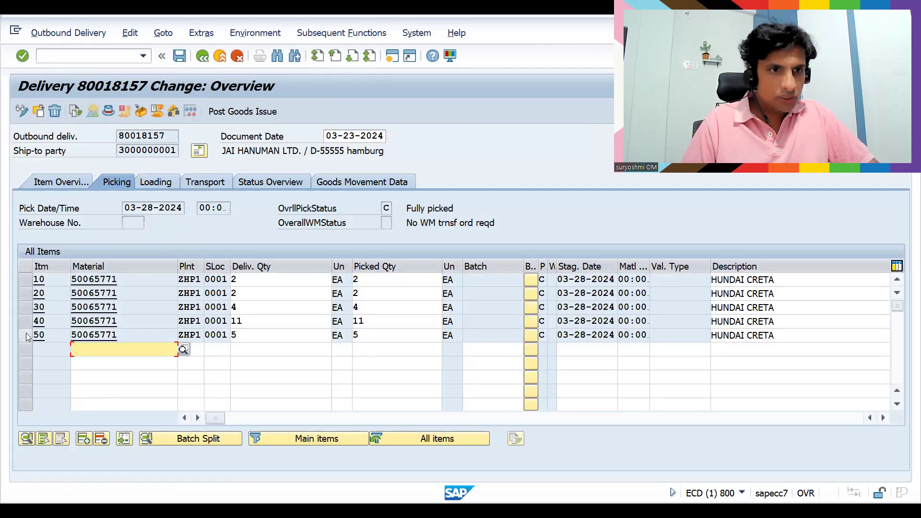
Step: Delete item 50 from the reopened delivery, declining deletion of the whole delivery
click(26, 334)
click(56, 112)
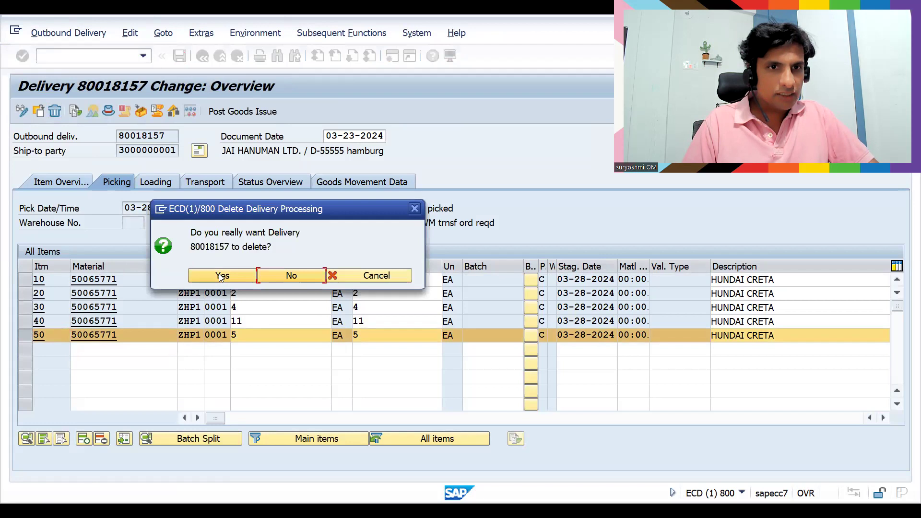
click(300, 277)
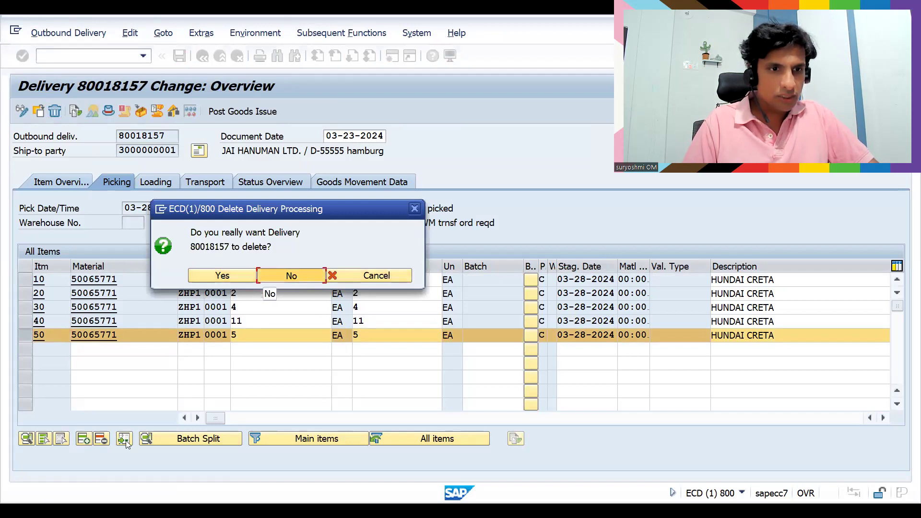
click(100, 439)
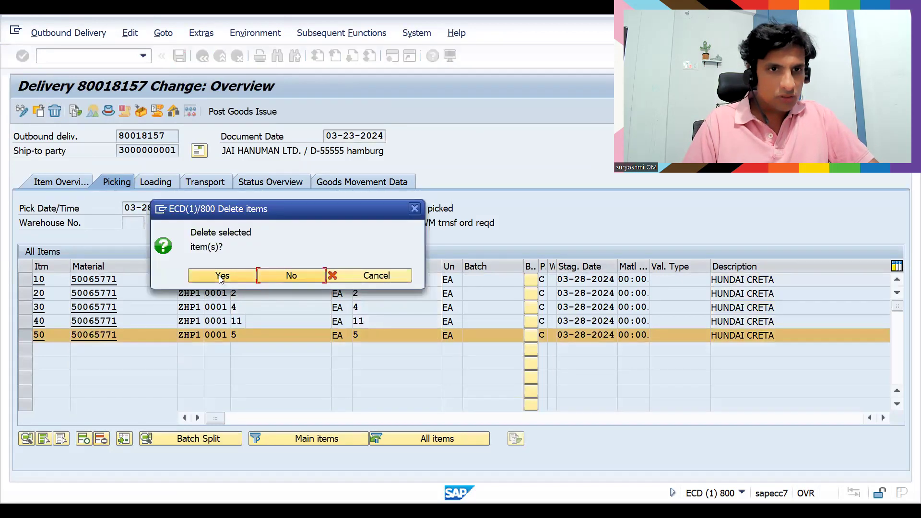
click(220, 276)
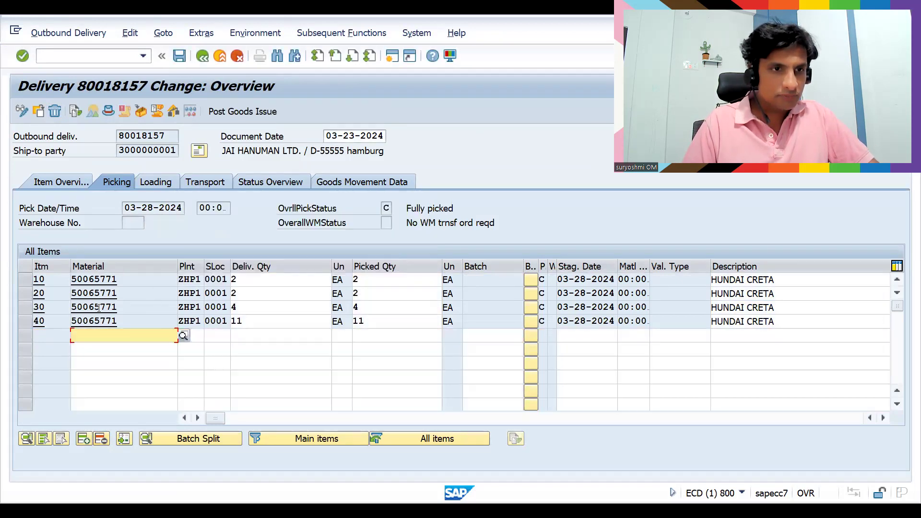
Step: Delete item 10 from the reopened delivery
click(26, 280)
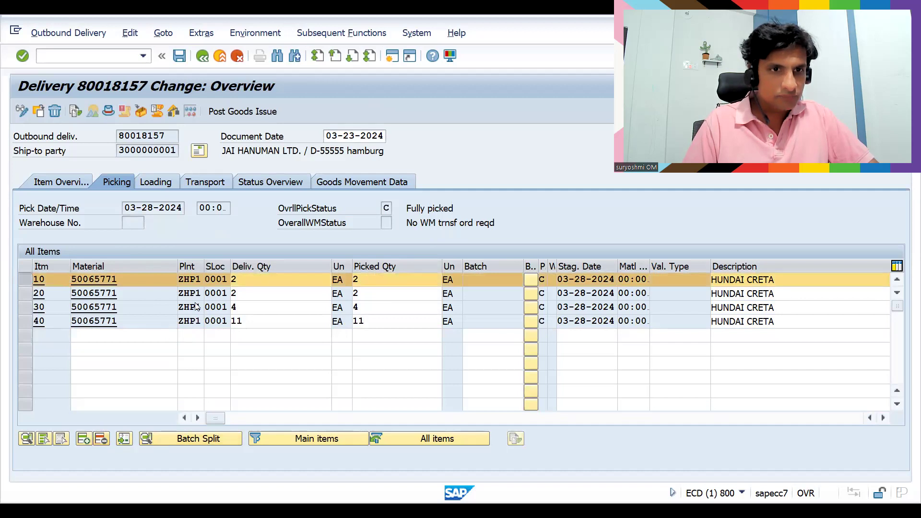
click(101, 439)
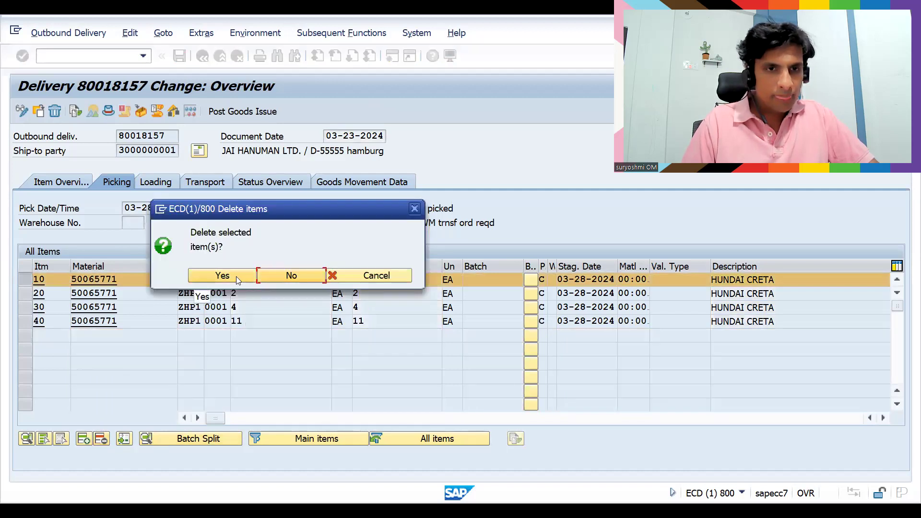
click(236, 277)
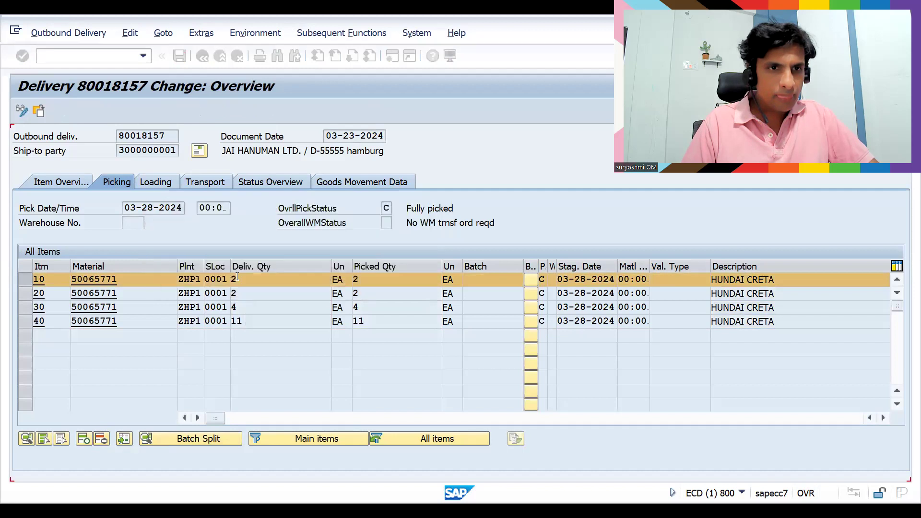
Step: Delete item 30 and save the outbound delivery
click(26, 293)
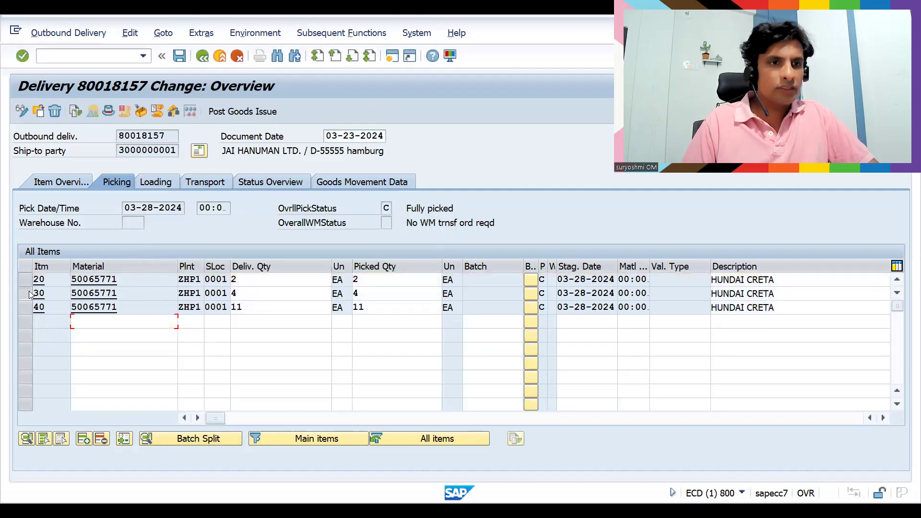
click(101, 439)
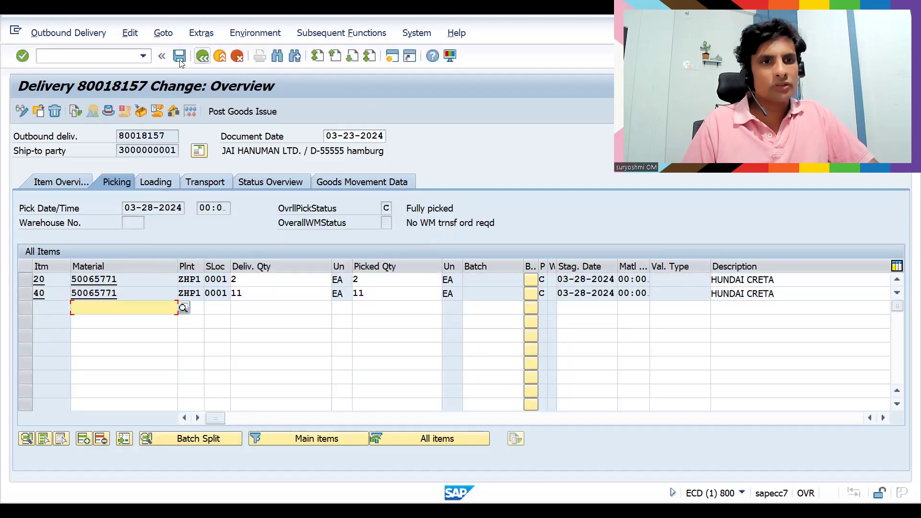
click(180, 57)
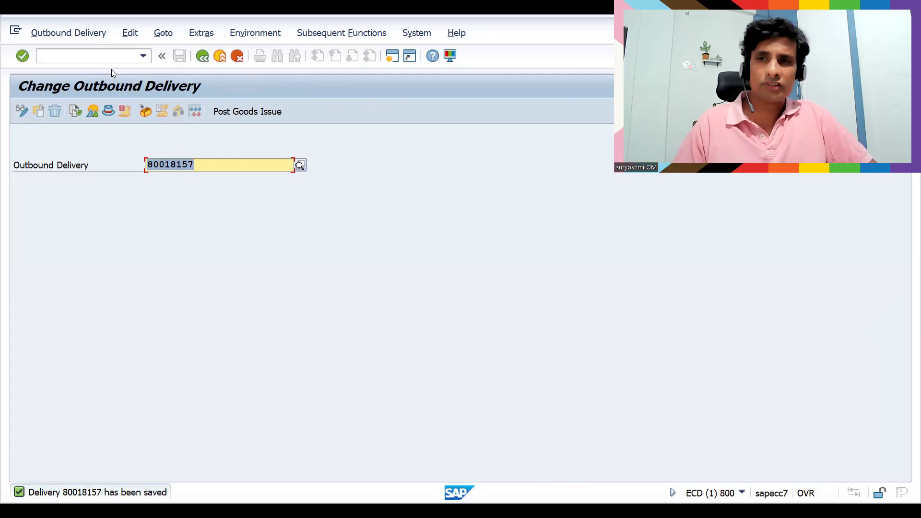
Step: Reopen the saved delivery and display its document flow
click(214, 201)
key(Return)
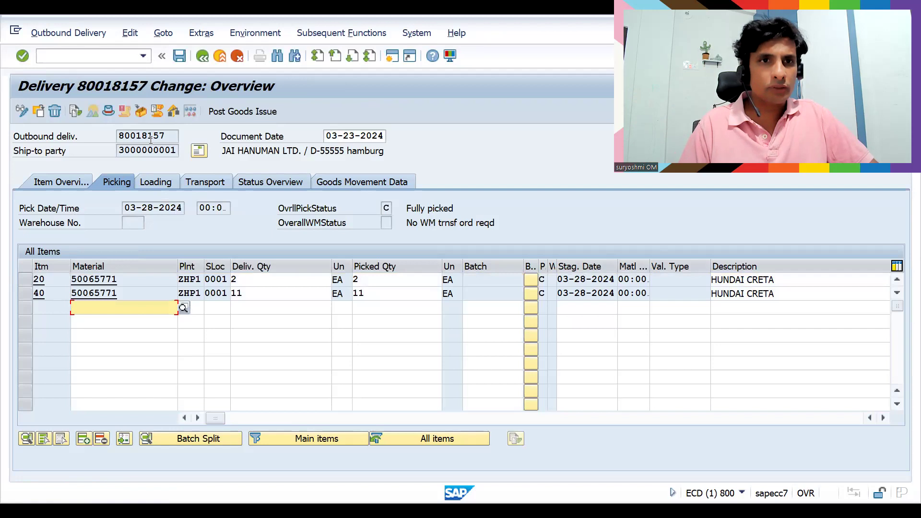
click(77, 112)
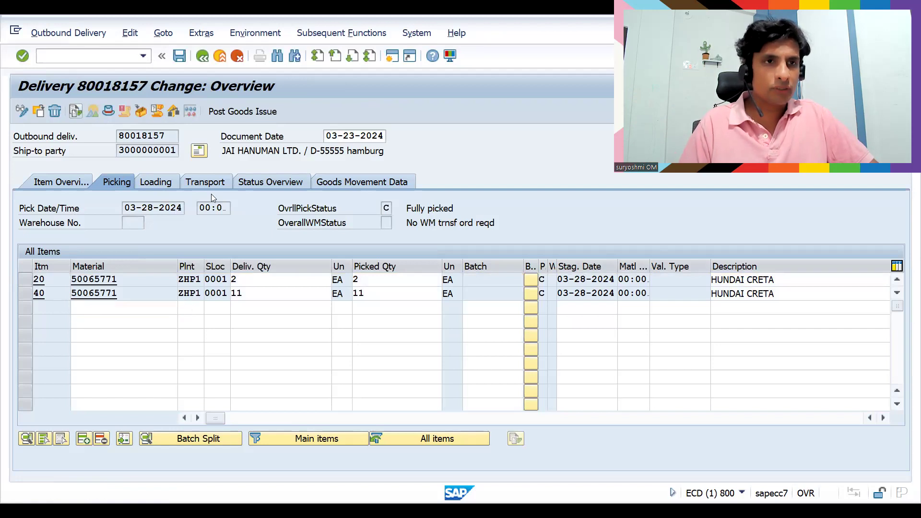
Step: Run transaction VL22 and display the overview of change documents for all items of the delivery
click(88, 56)
text(/N)
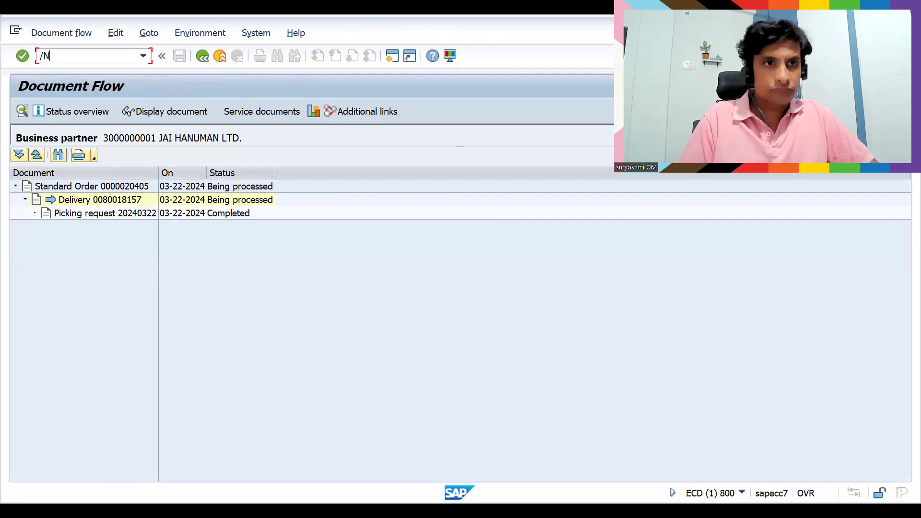
text(VL22)
key(Return)
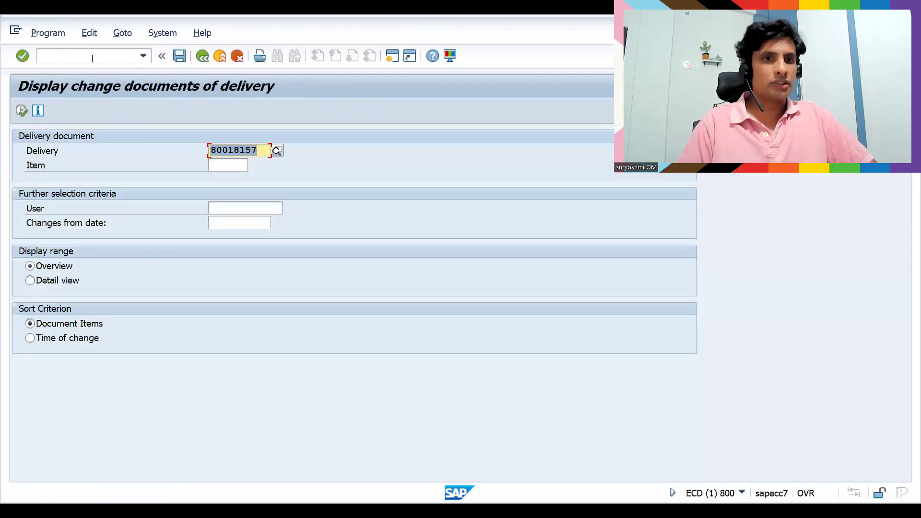
click(230, 163)
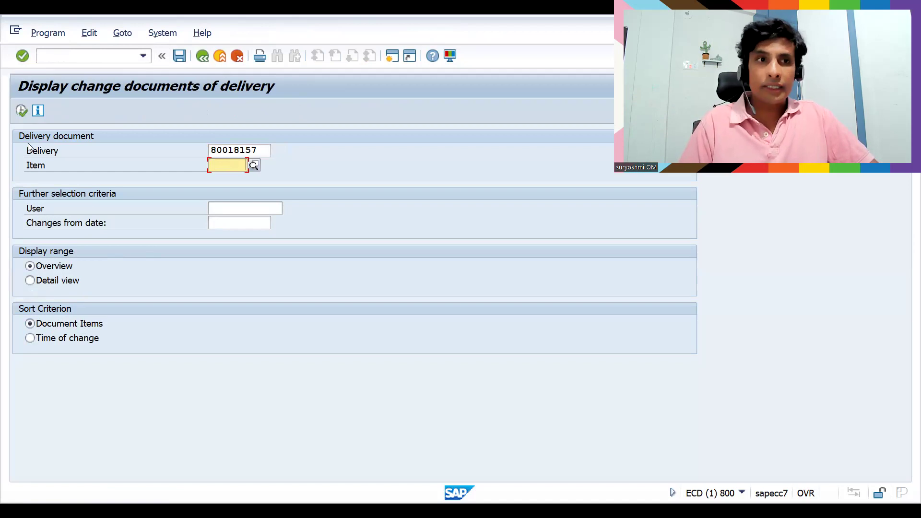
click(21, 110)
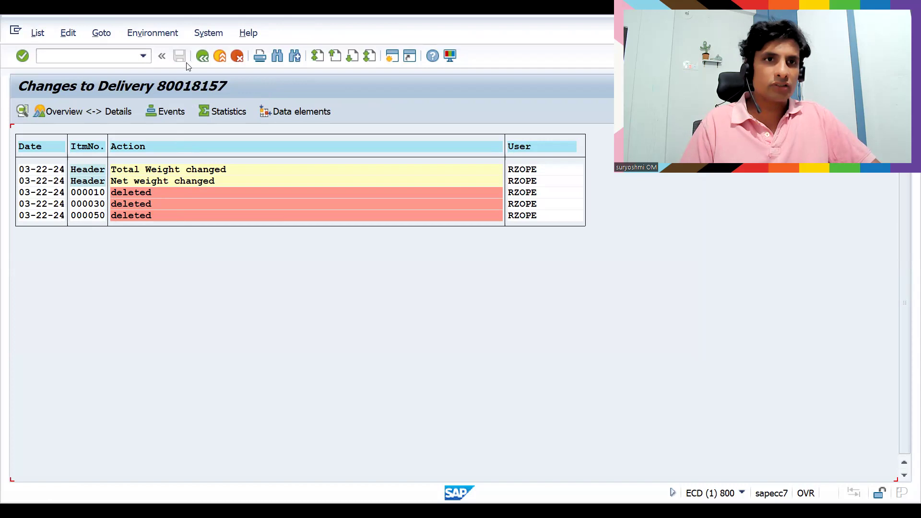
Step: Return to the selection and display the delivery's changes in detail view, sorted by time of change
click(202, 59)
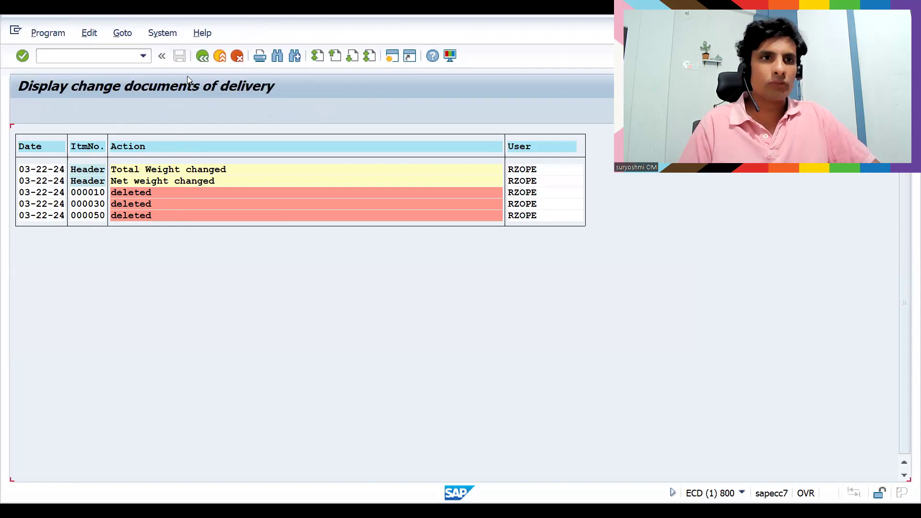
click(143, 57)
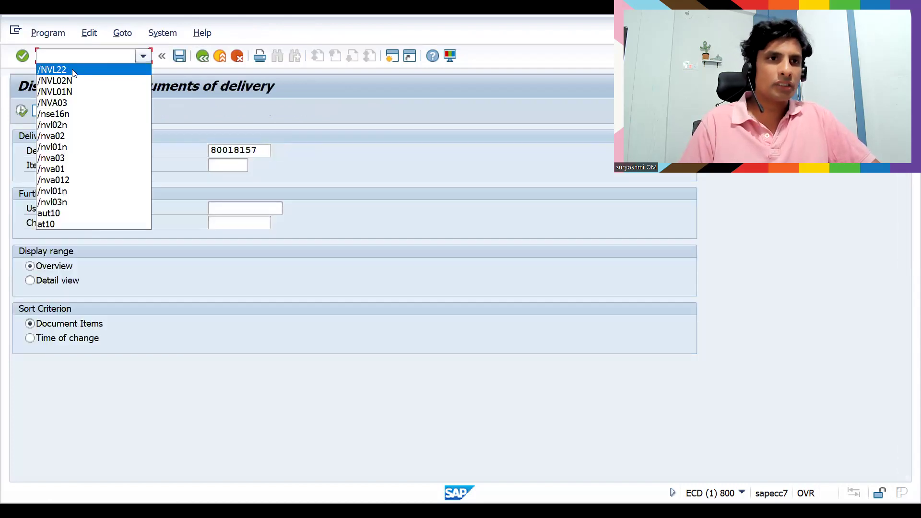
click(115, 260)
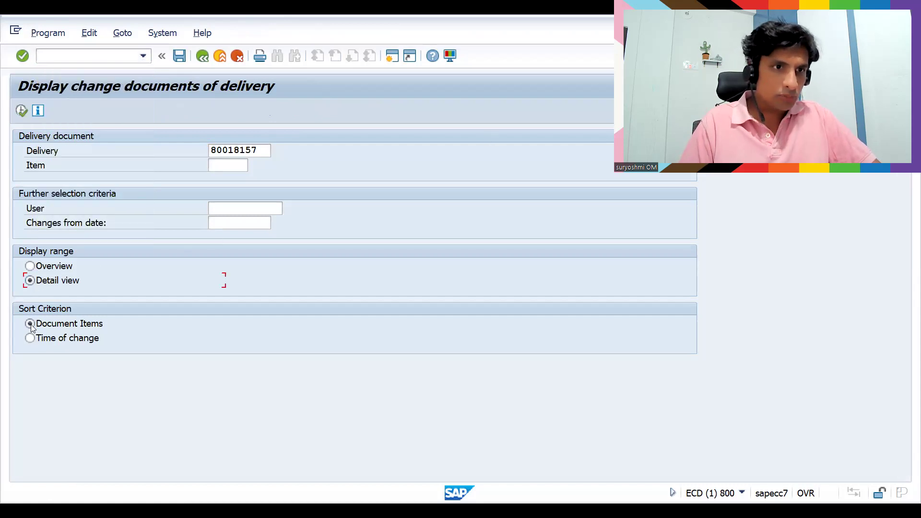
click(30, 338)
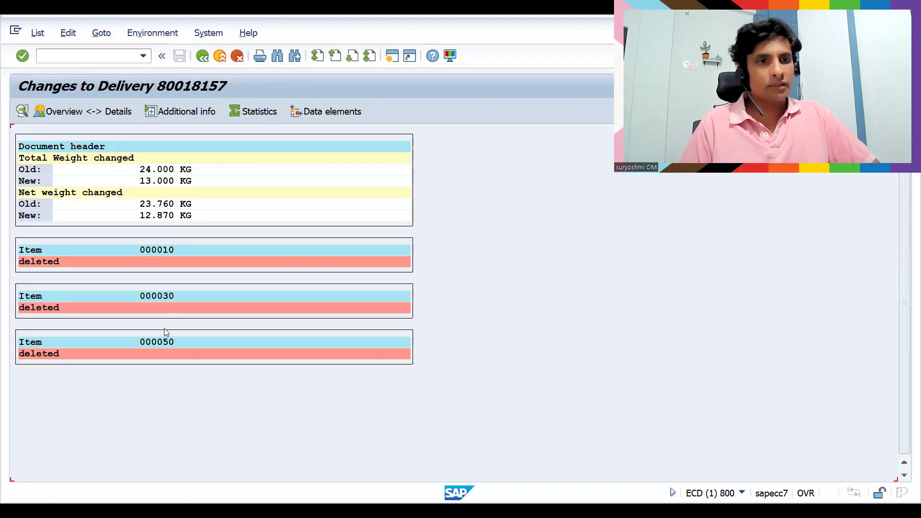
Step: Try to open the change details of deleted item 000010 from the detail list
double_click(166, 252)
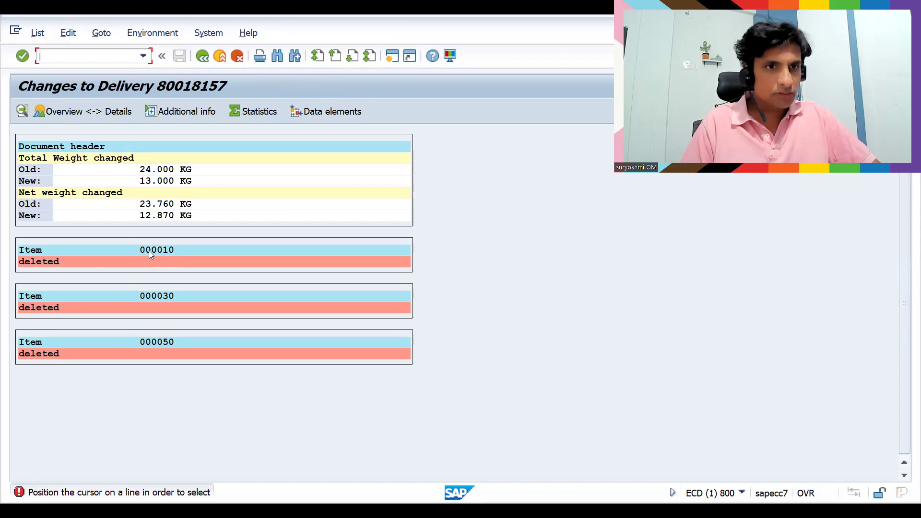
click(146, 253)
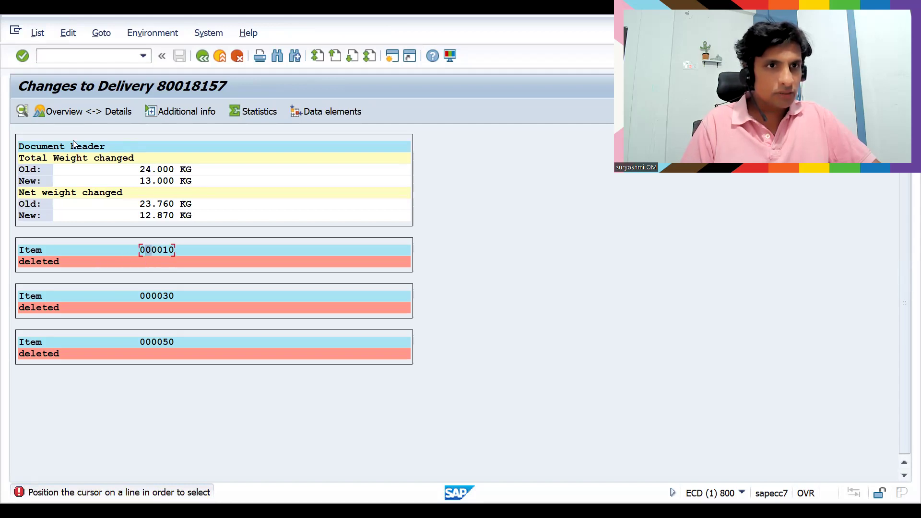
click(22, 111)
click(164, 252)
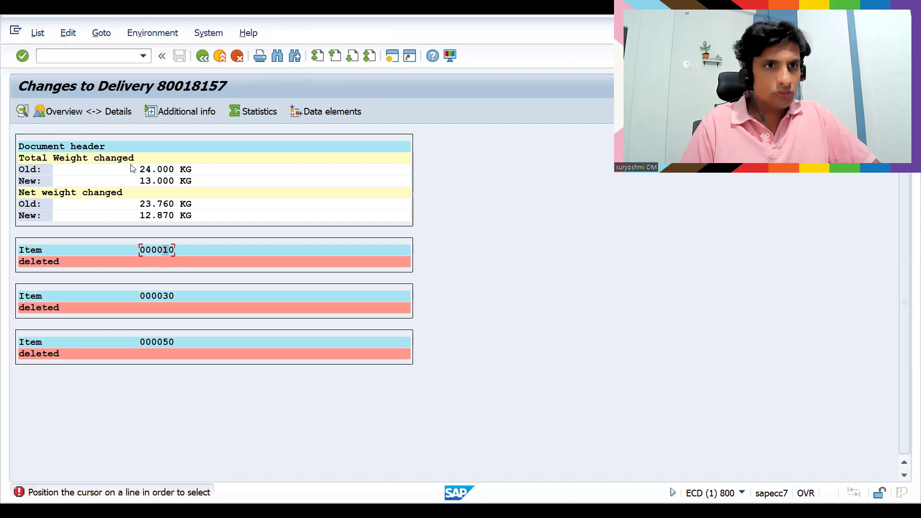
Step: Switch the change list back to the overview and open the change details of deleted item 000030
click(97, 113)
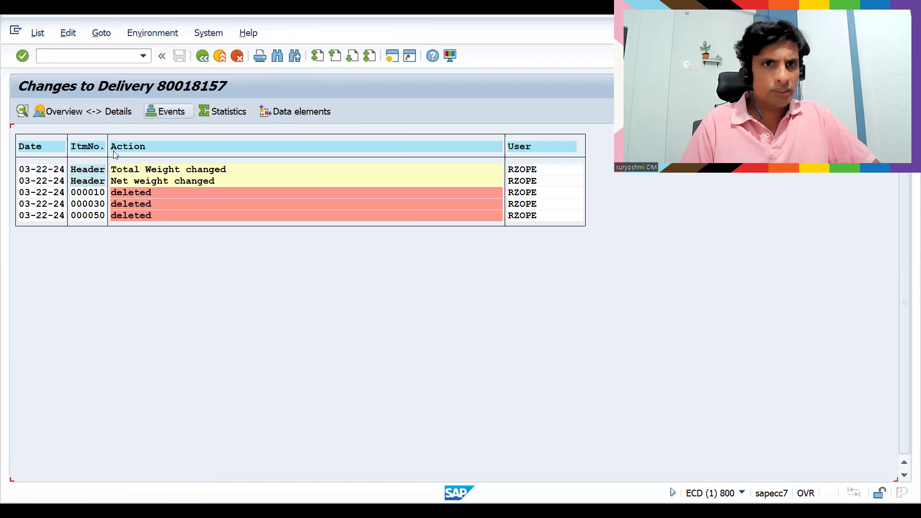
click(82, 206)
double_click(83, 206)
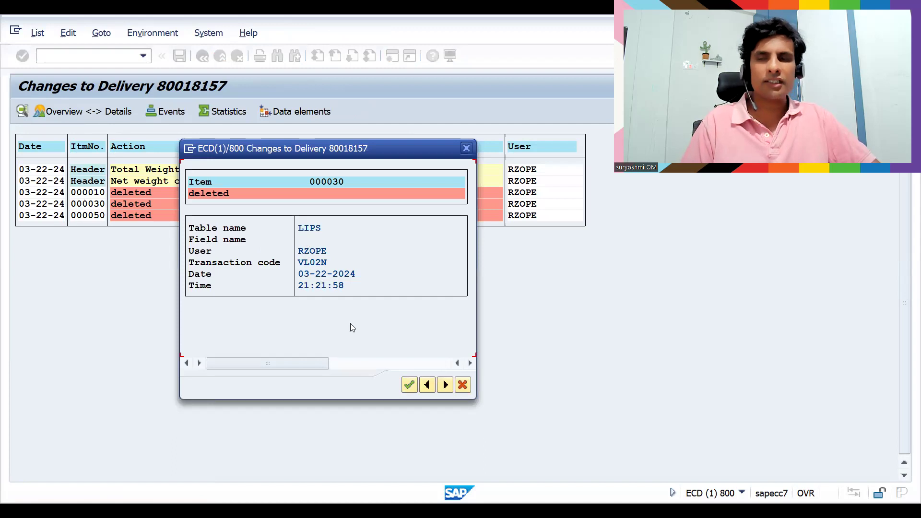
Step: View the change details of deleted item 000050 in the overview list, then return to the change document selection
click(464, 385)
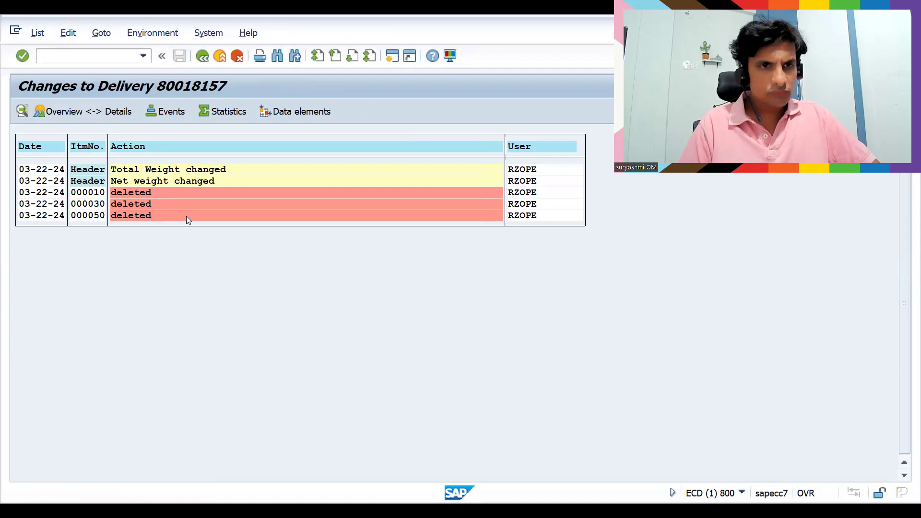
double_click(186, 216)
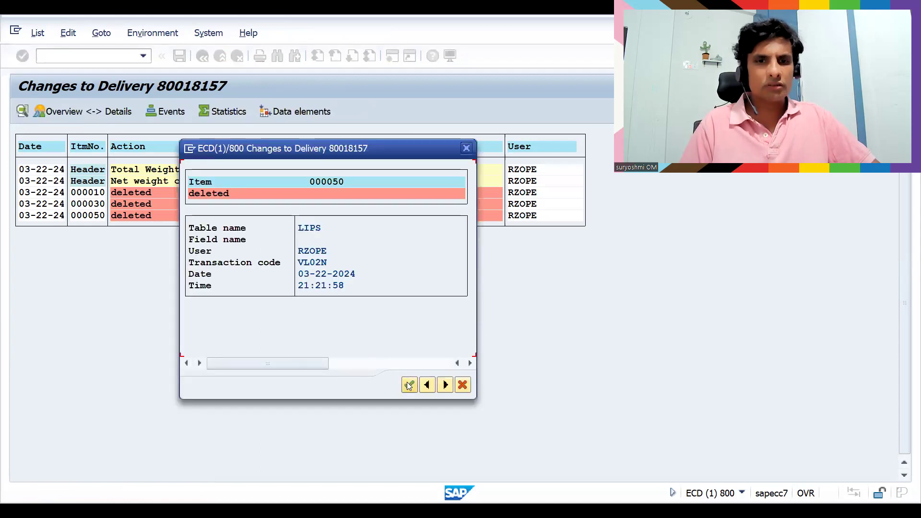
click(409, 386)
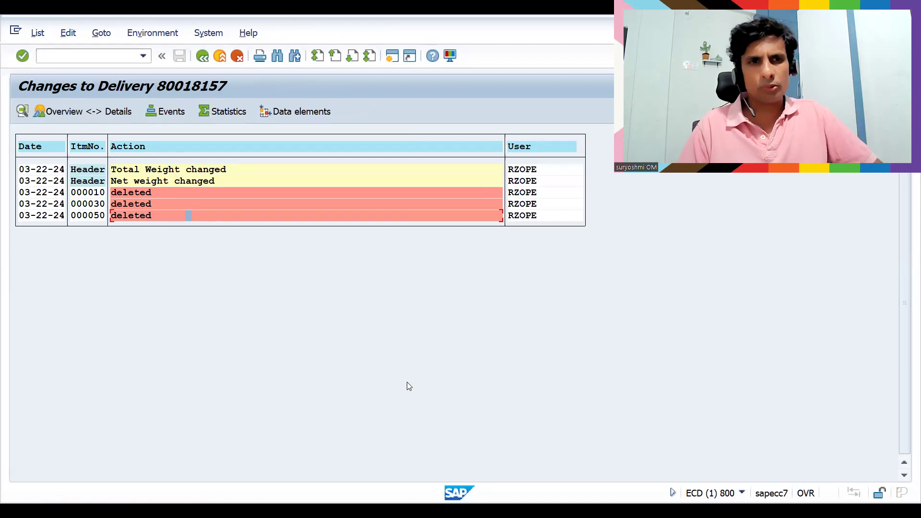
click(203, 56)
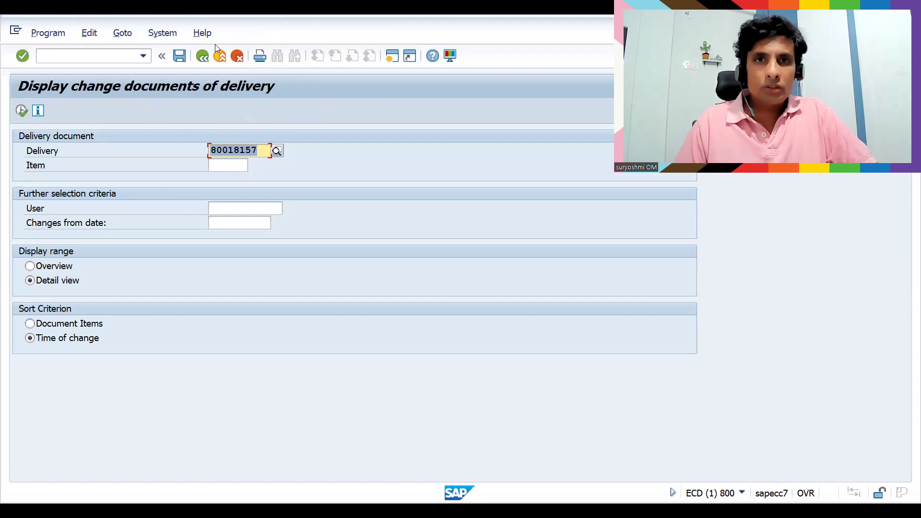
Step: Switch to the browser and display the beginning of the instructor's Udemy profile page
key(alt+Tab)
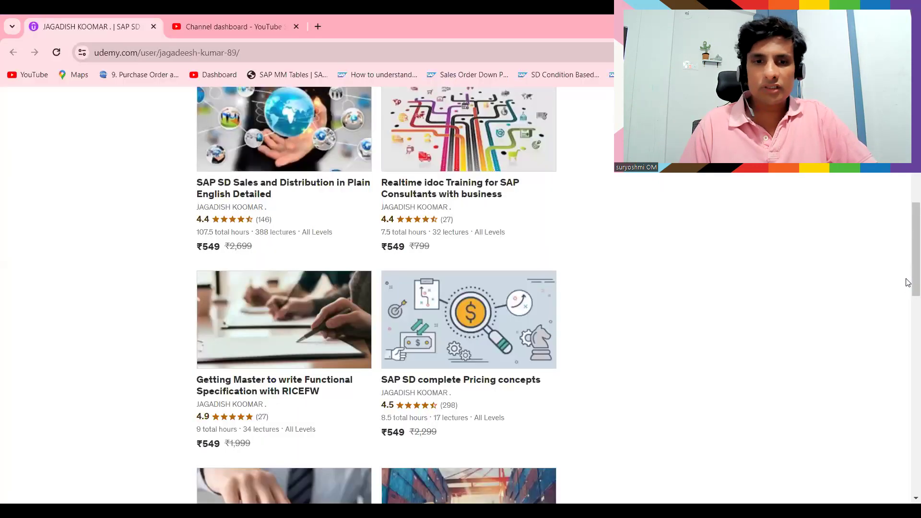
drag(906, 277, 908, 179)
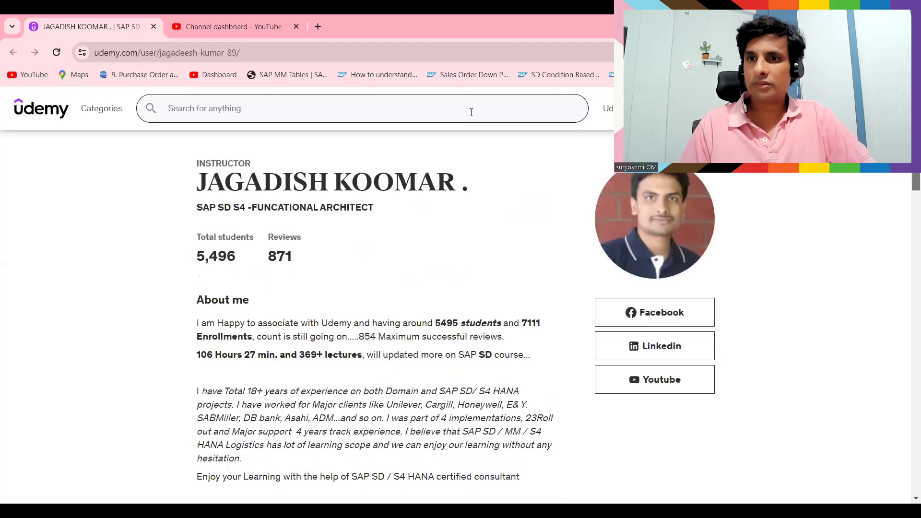